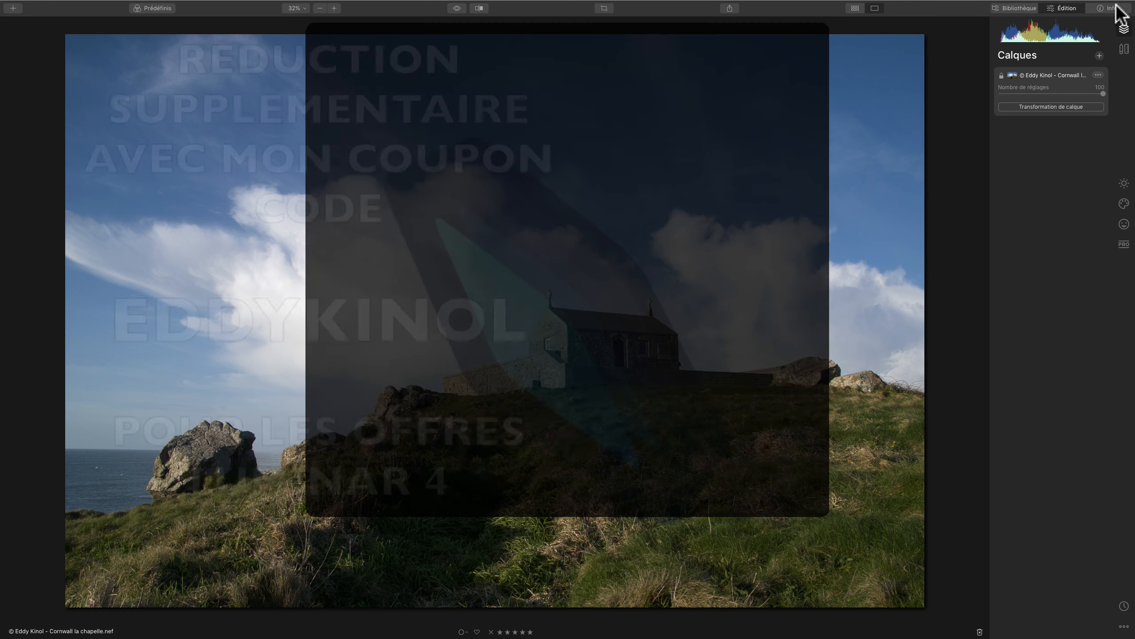
# Enable chromatic aberration removal and correct the photo's perspective with Vertical -13, Horizontale -2 and Pivoter -20.
pyautogui.click(1112, 8)
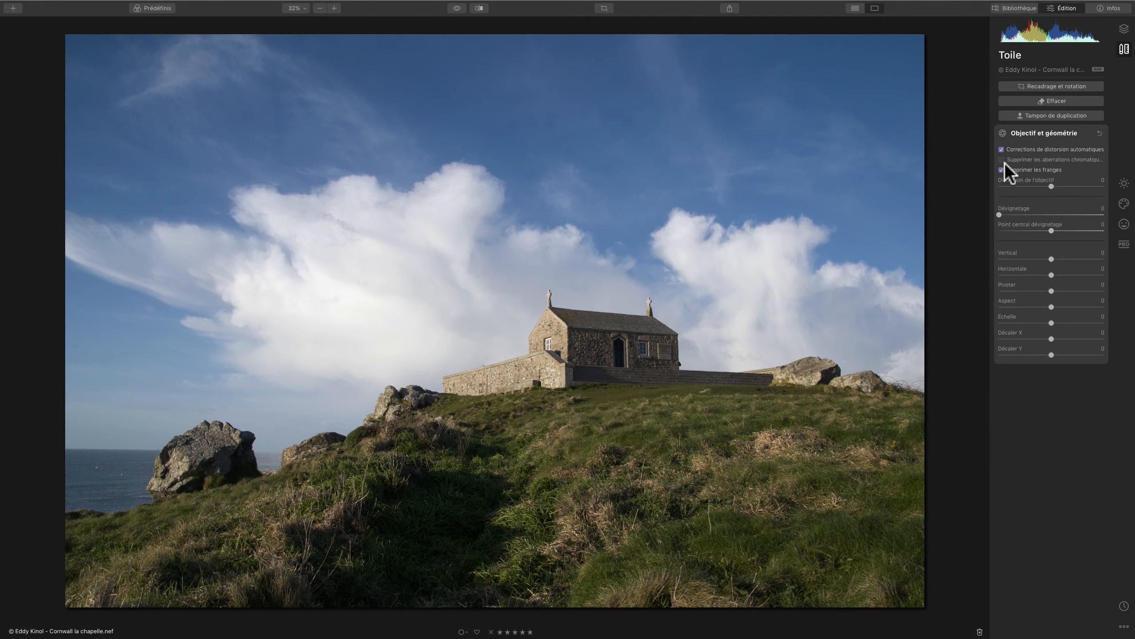
pyautogui.click(1002, 160)
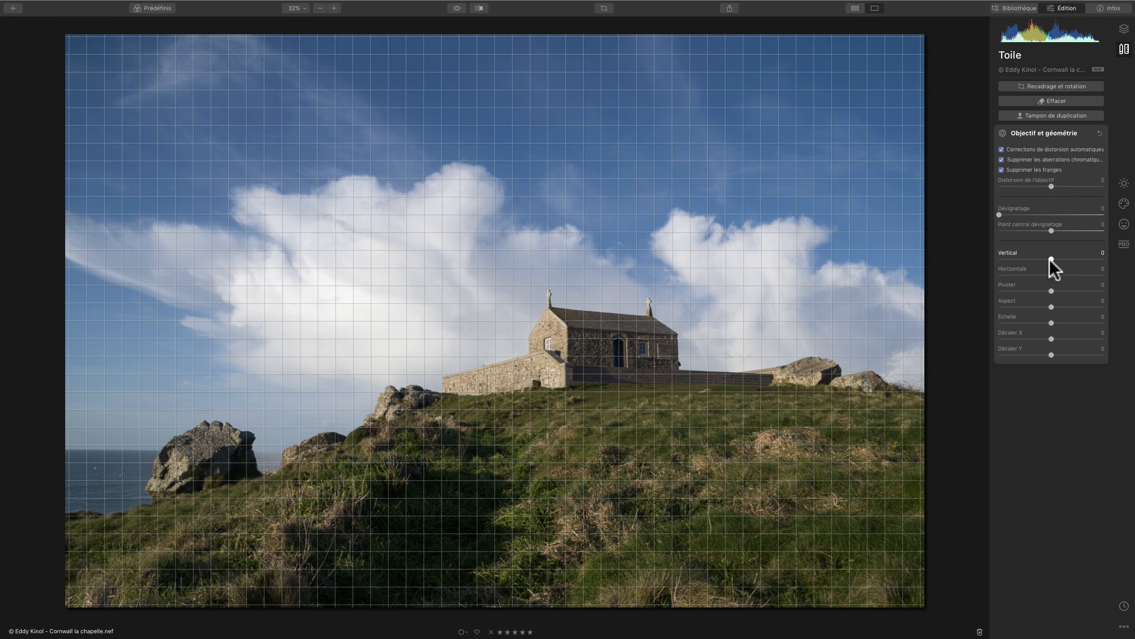
pyautogui.moveTo(1051, 260); pyautogui.dragTo(1037, 290)
pyautogui.moveTo(1051, 274); pyautogui.dragTo(1041, 290)
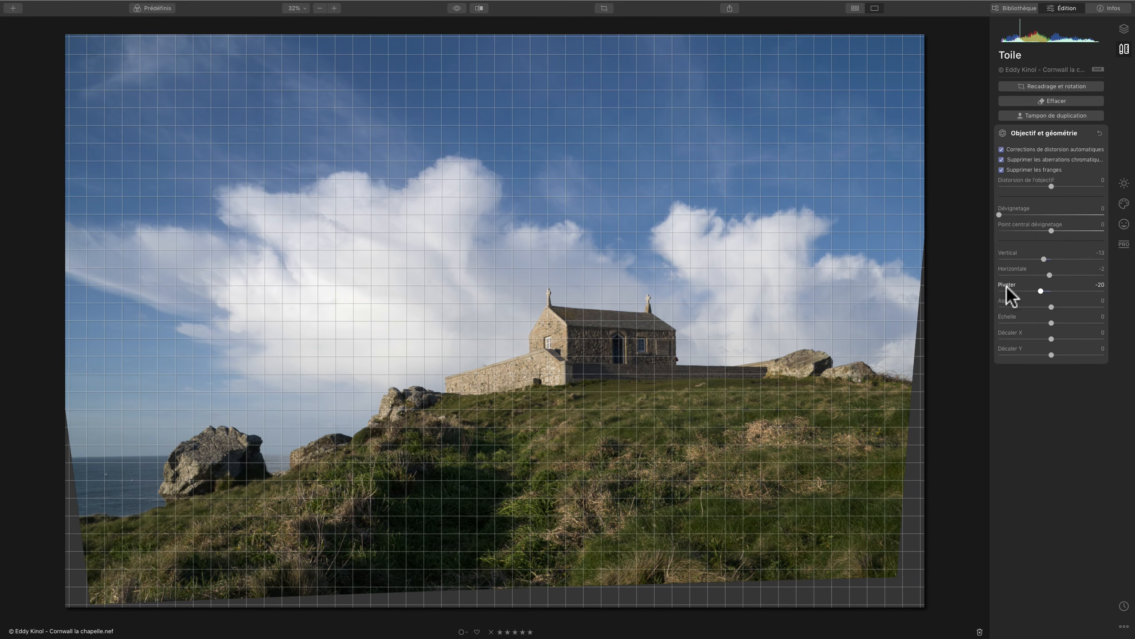
# Crop the photo on all four sides to cut off the empty grey edges left by the perspective correction.
pyautogui.click(1035, 90)
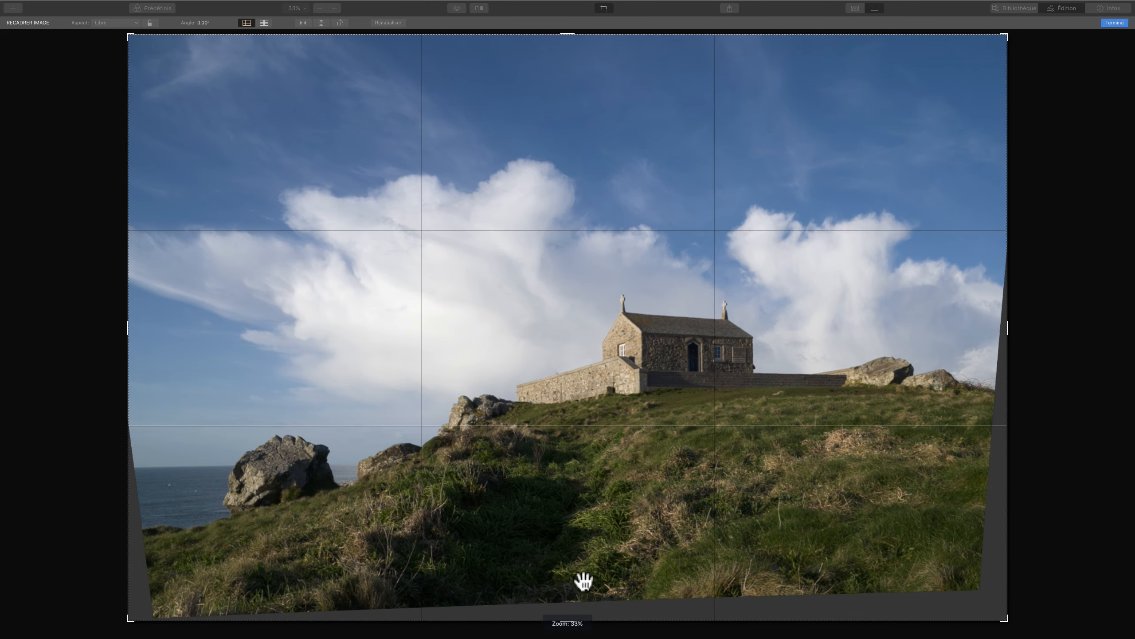
pyautogui.moveTo(572, 621); pyautogui.dragTo(576, 580)
pyautogui.moveTo(128, 328); pyautogui.dragTo(197, 327)
pyautogui.moveTo(968, 464); pyautogui.dragTo(932, 464)
pyautogui.moveTo(568, 56); pyautogui.dragTo(568, 126)
pyautogui.moveTo(568, 561); pyautogui.dragTo(572, 541)
pyautogui.press('Return')
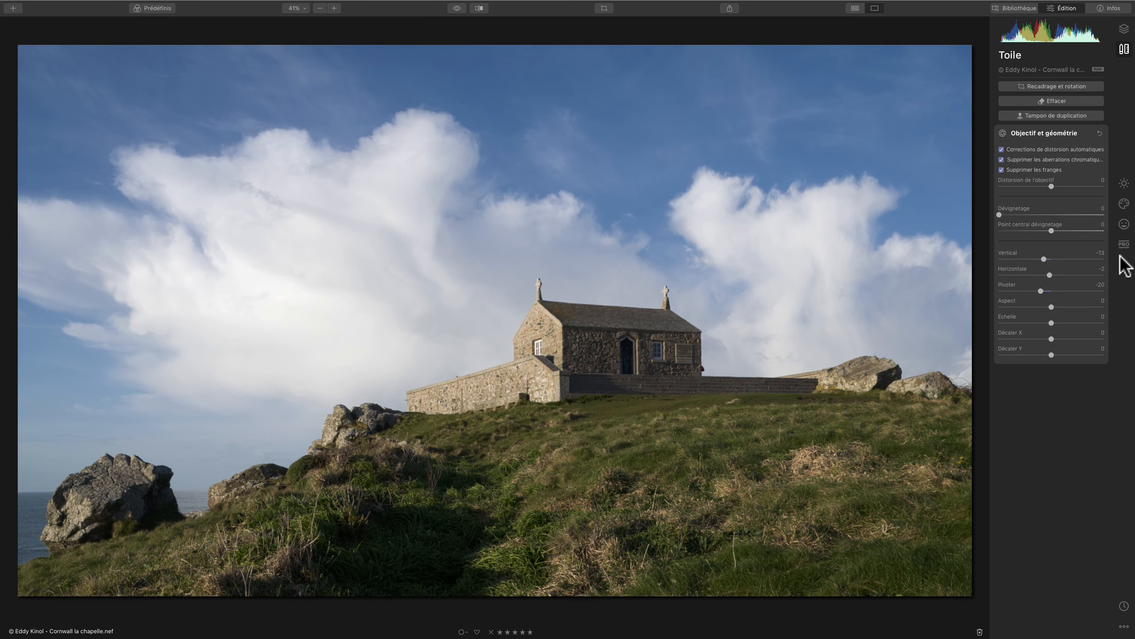
# Apply the Camera Neutral profile, warm the white balance to a temperature of 5643 and compare with the original.
pyautogui.click(1124, 183)
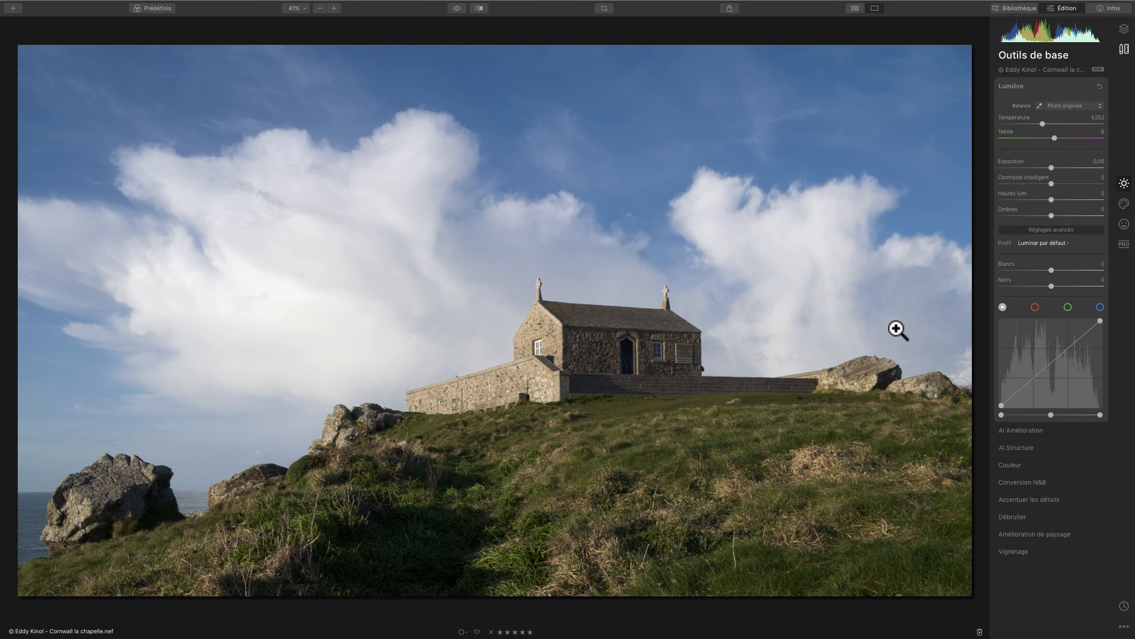
pyautogui.click(1044, 243)
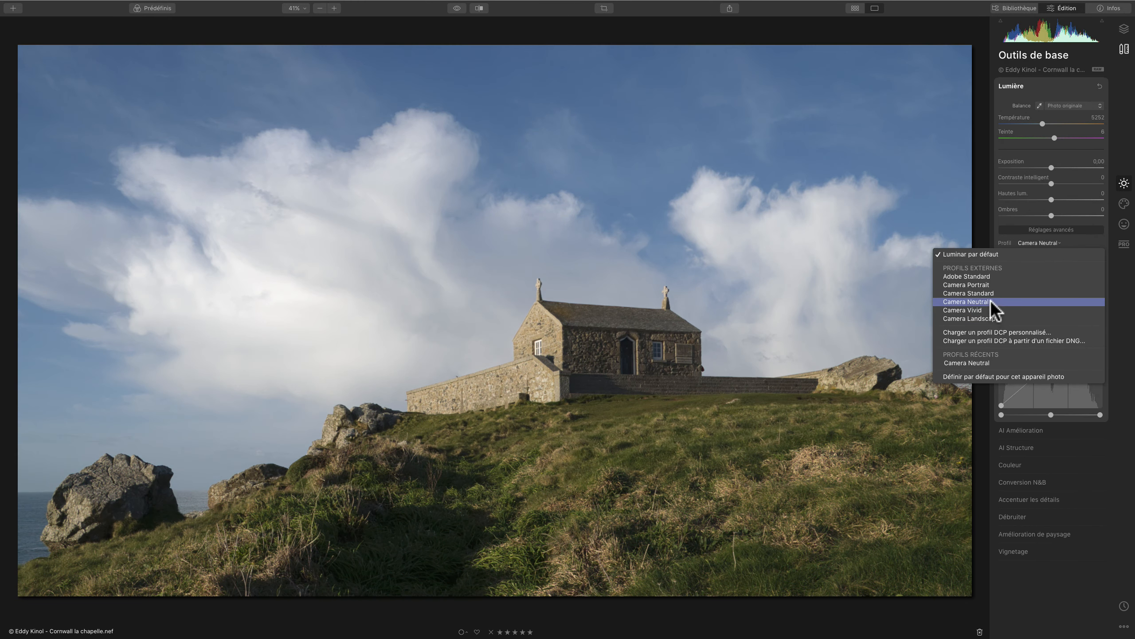
pyautogui.click(990, 300)
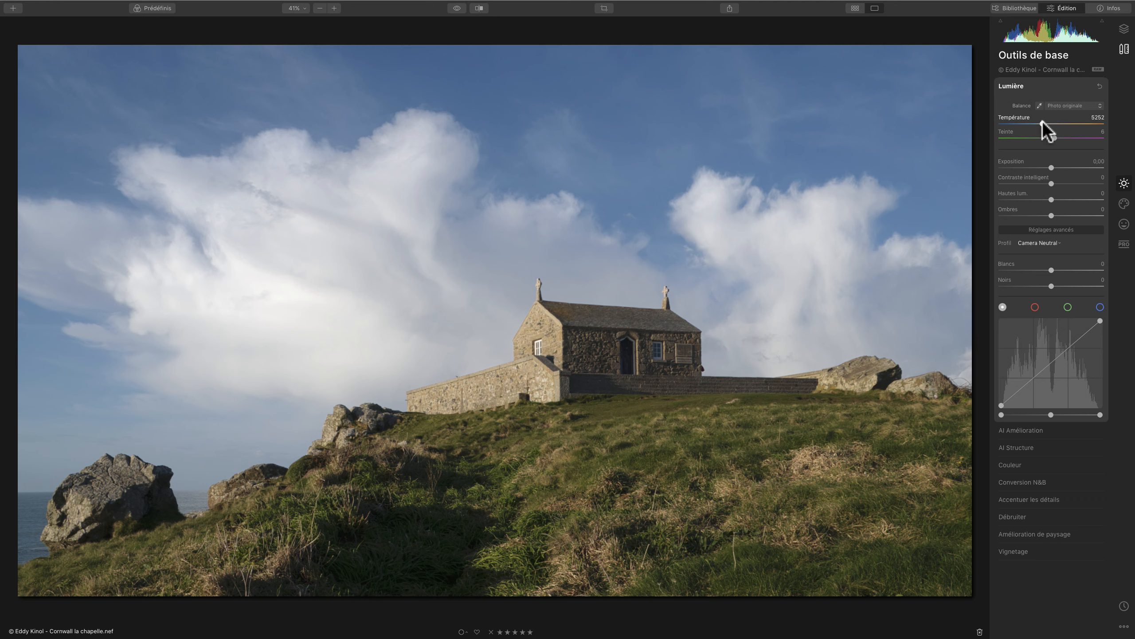
pyautogui.moveTo(1043, 121); pyautogui.dragTo(1045, 119)
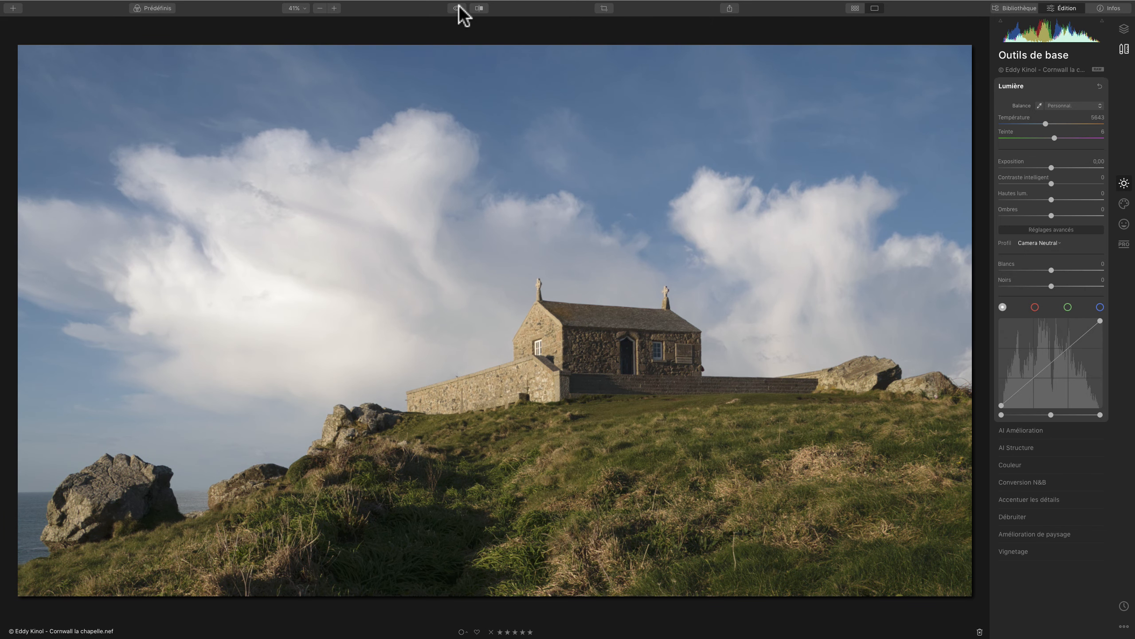
pyautogui.click(457, 8)
# Balance the tones in Lumière with Hautes lum. -29, Ombres 20, Noirs 15 and Blancs -39.
pyautogui.moveTo(1051, 215)
pyautogui.mouseDown()
pyautogui.moveTo(1062, 215)
pyautogui.moveTo(1036, 200)
pyautogui.mouseUp()
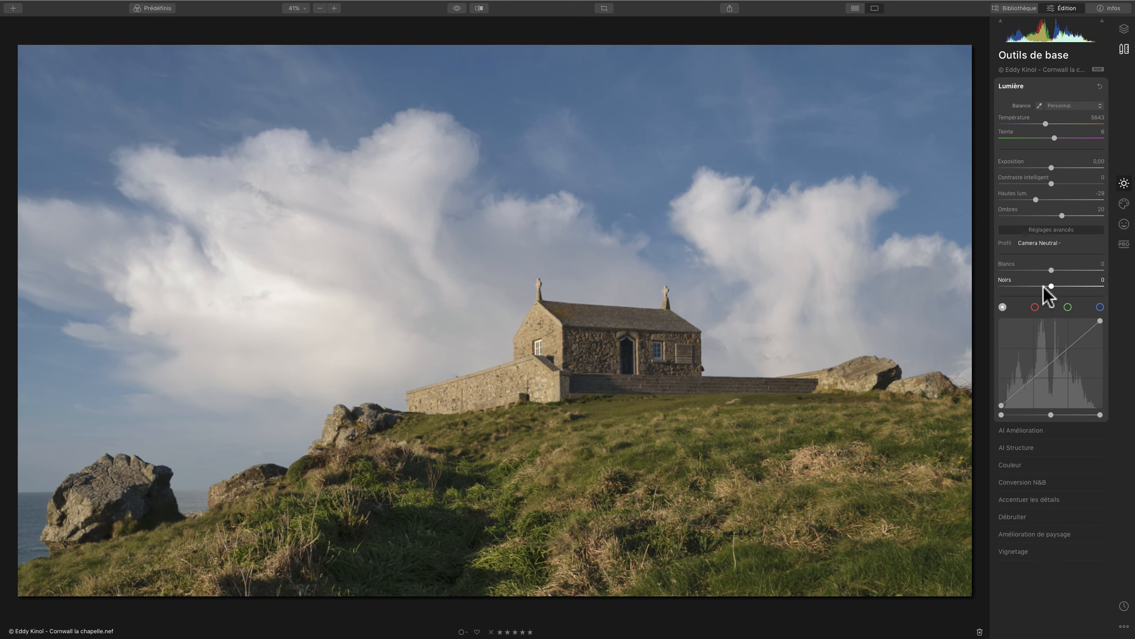
pyautogui.moveTo(1052, 286); pyautogui.dragTo(1062, 286)
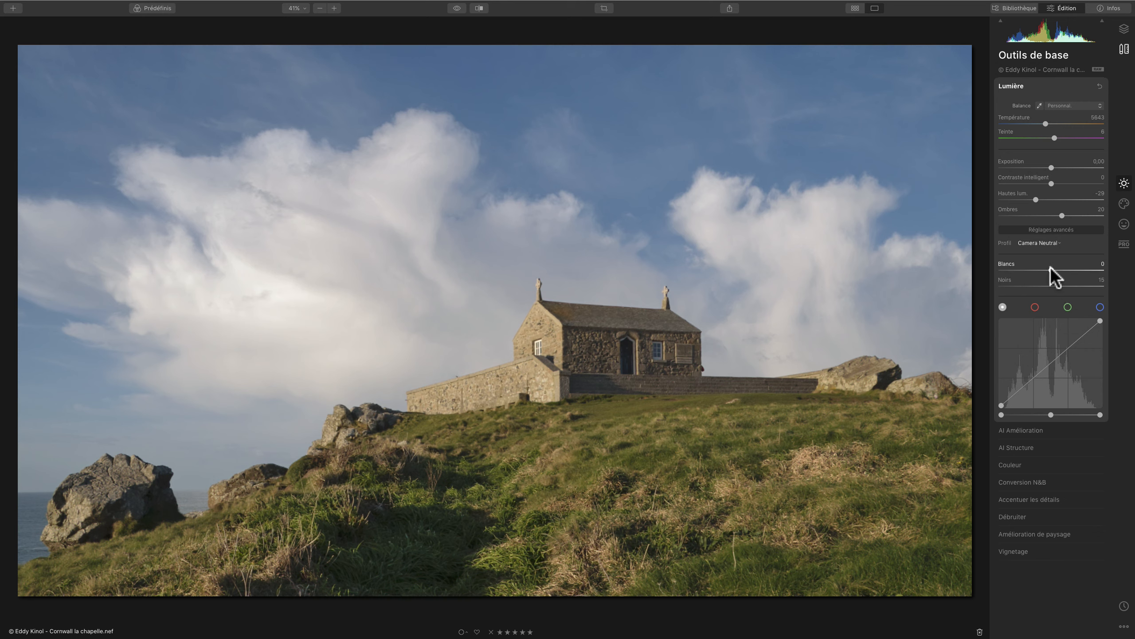
pyautogui.moveTo(1051, 268); pyautogui.dragTo(1031, 270)
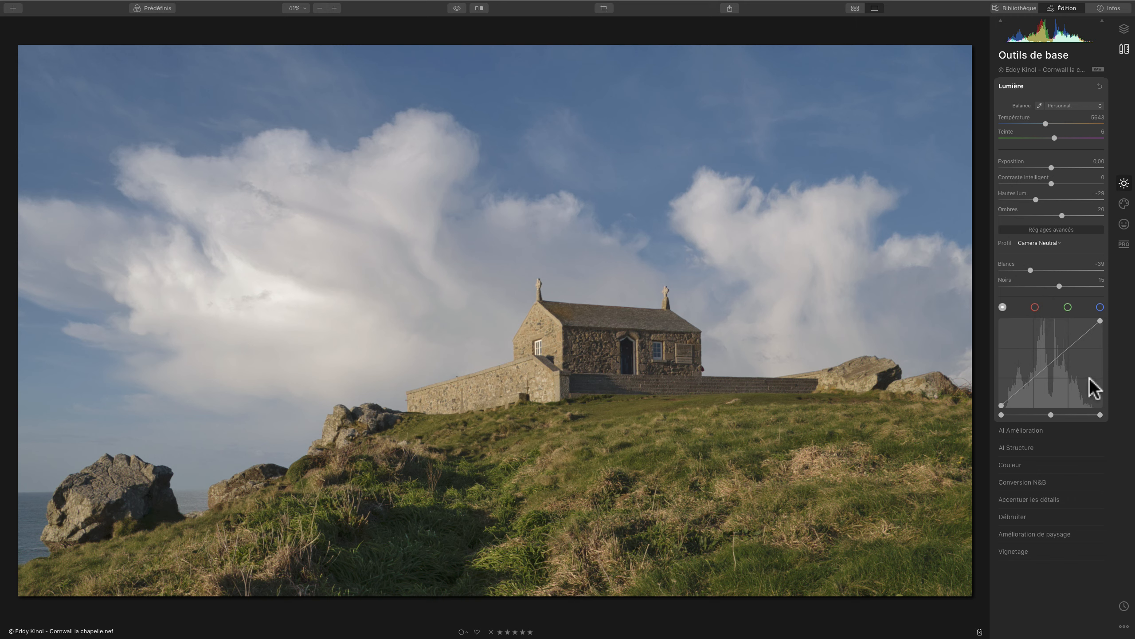
# Try the maximum AI Structure amount, then settle its Quantité at 27.
pyautogui.click(1036, 445)
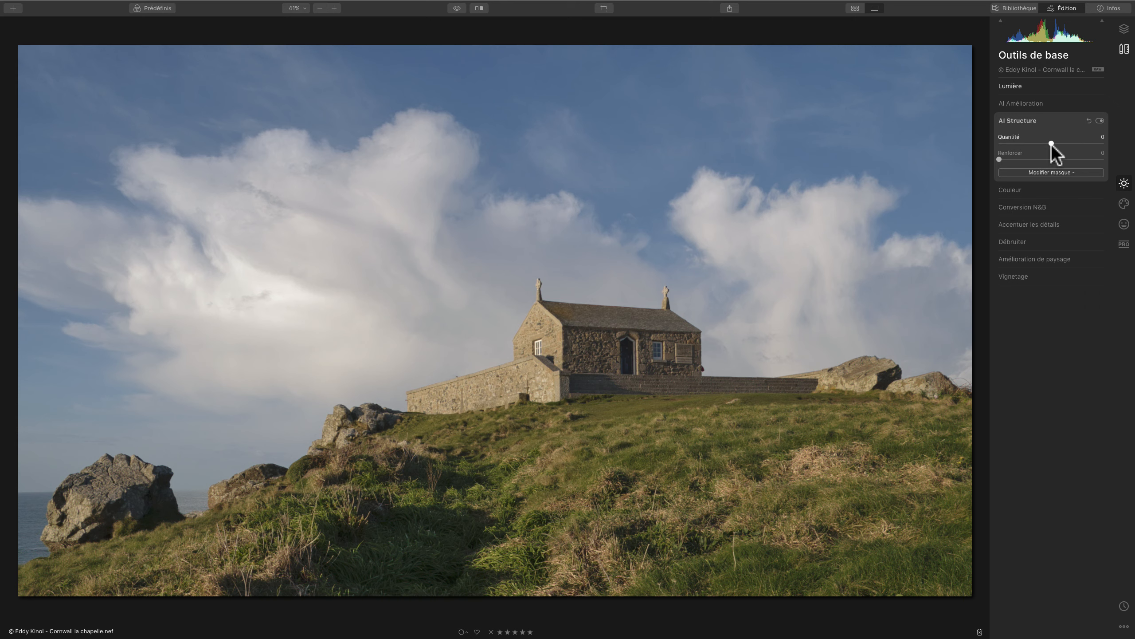
pyautogui.moveTo(1052, 143); pyautogui.dragTo(1134, 151)
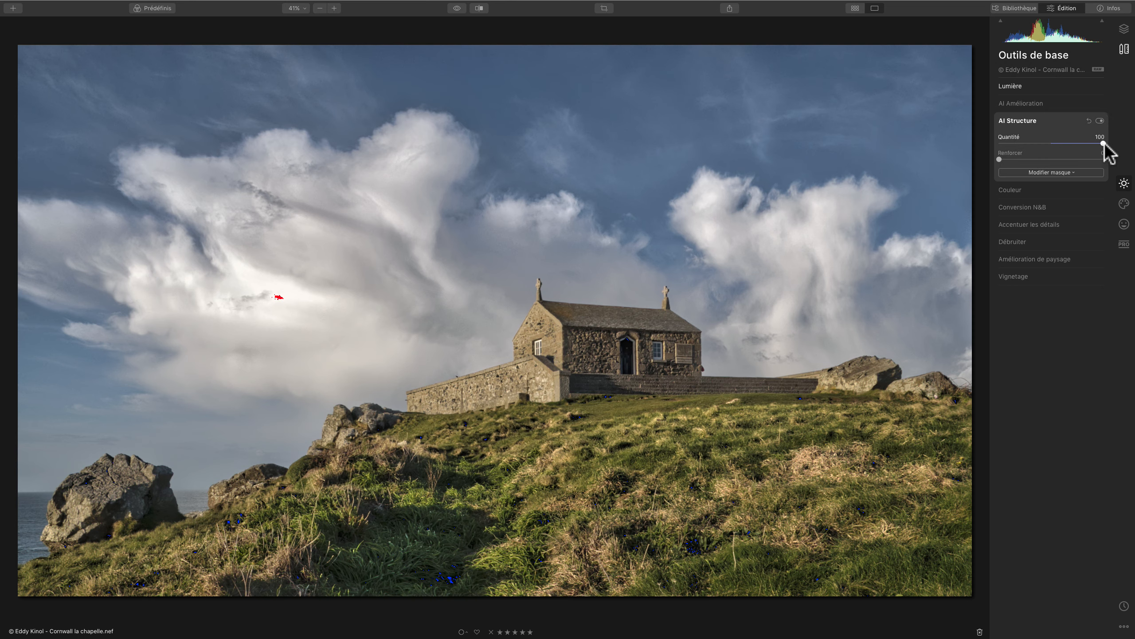
pyautogui.moveTo(1104, 144); pyautogui.dragTo(1067, 143)
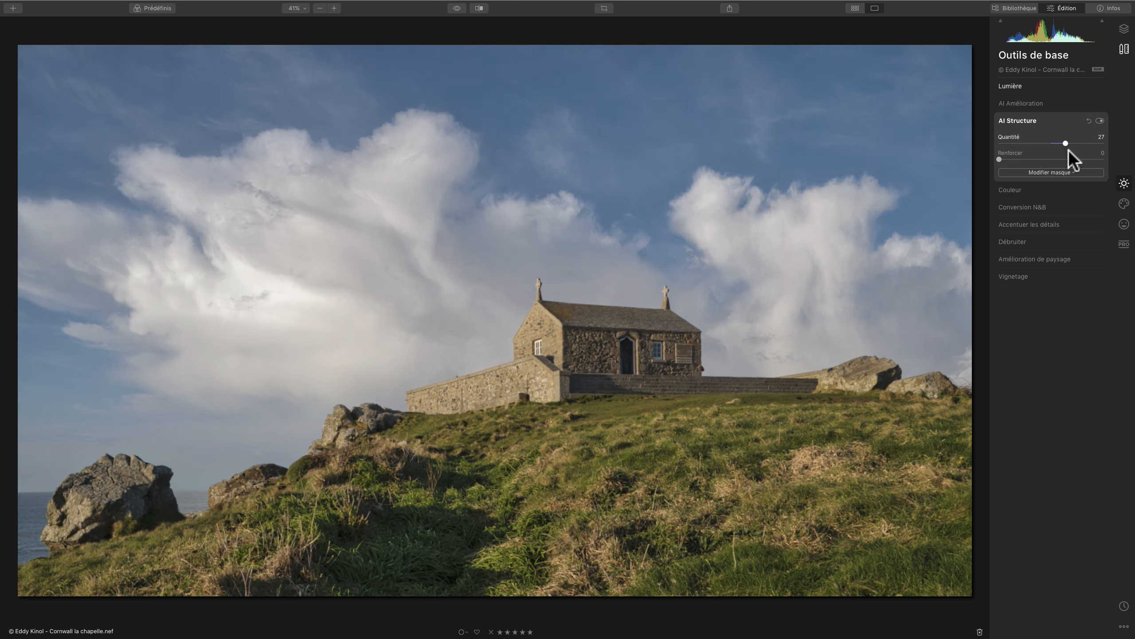
# Compare the photo with and without the AI Structure effect several times, leaving the effect enabled.
pyautogui.click(1100, 120)
pyautogui.click(1100, 120)
pyautogui.click(1100, 121)
pyautogui.click(1100, 120)
pyautogui.click(1100, 120)
pyautogui.click(1100, 120)
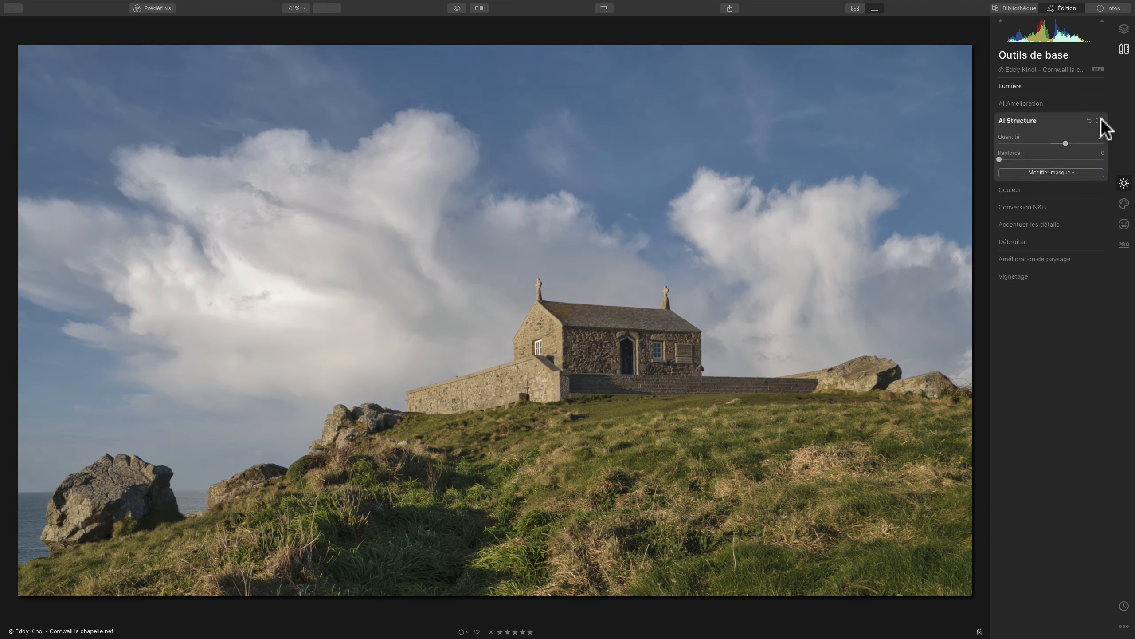
pyautogui.click(1100, 120)
pyautogui.click(1100, 120)
pyautogui.click(1100, 120)
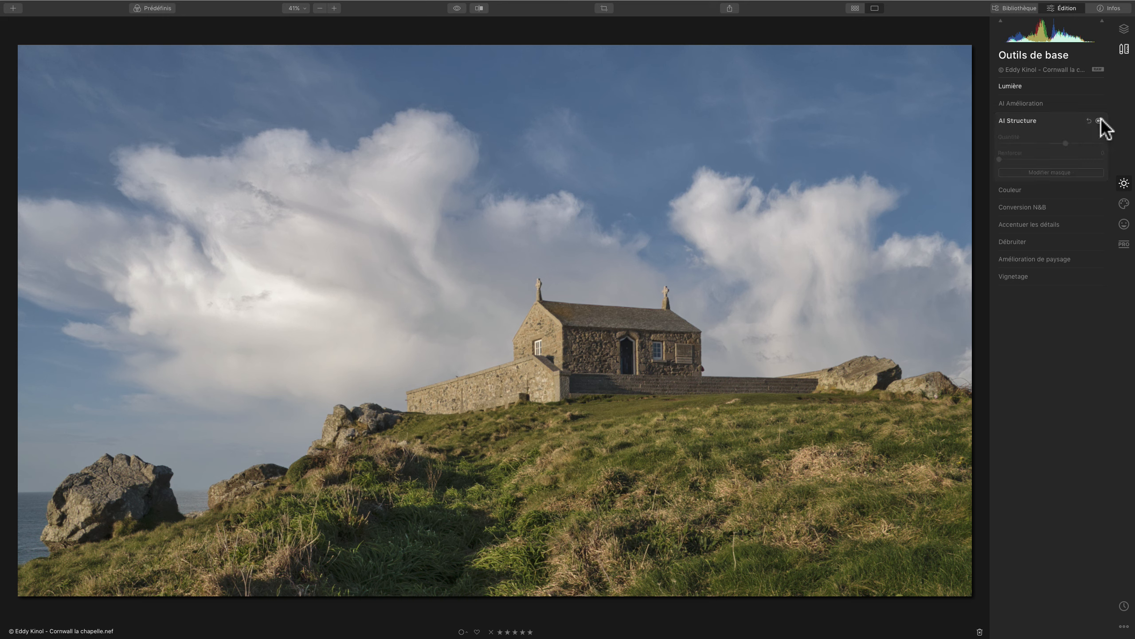
pyautogui.click(1100, 120)
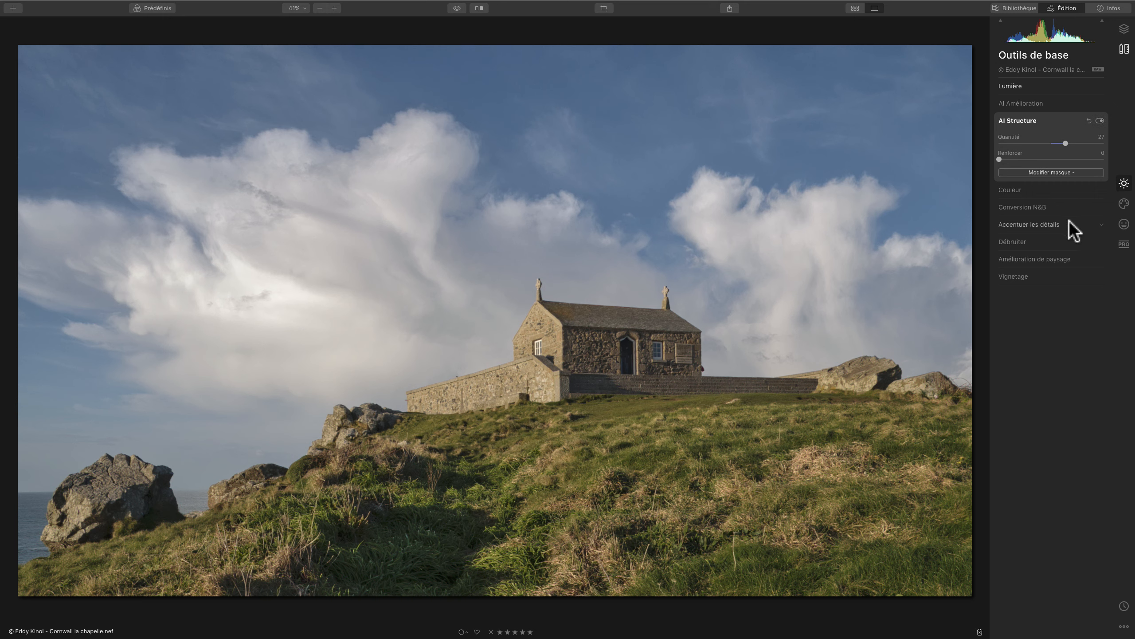
# Tone down the greens in Couleur with Tonalité -18, Saturation -20 and Luminance -21, and compare before and after.
pyautogui.click(1023, 191)
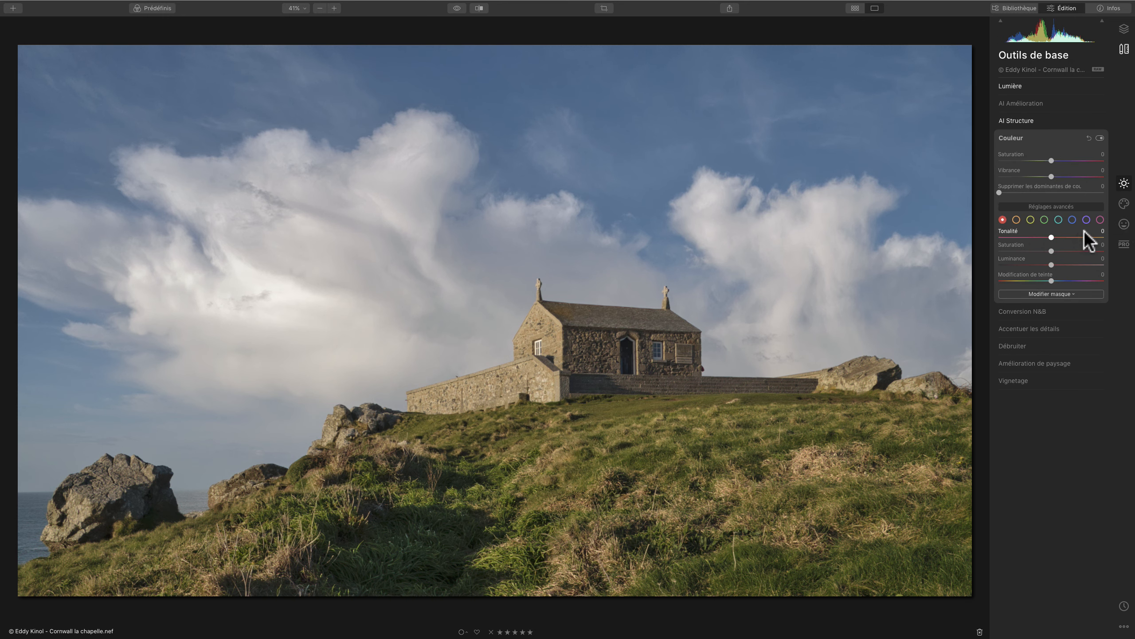
pyautogui.click(1032, 219)
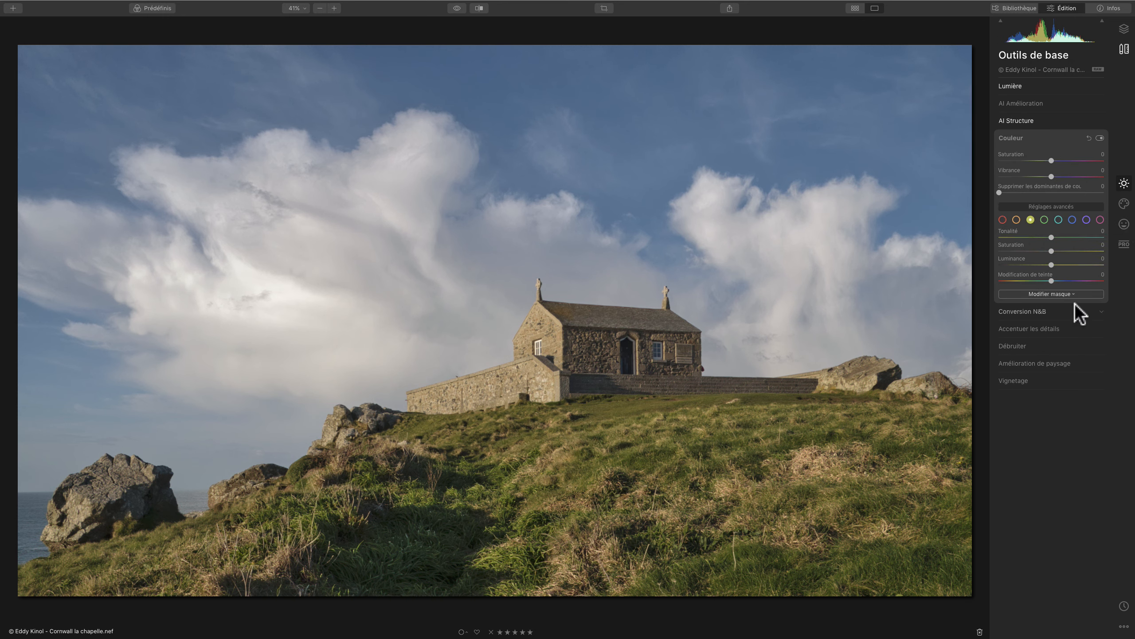
pyautogui.click(1046, 219)
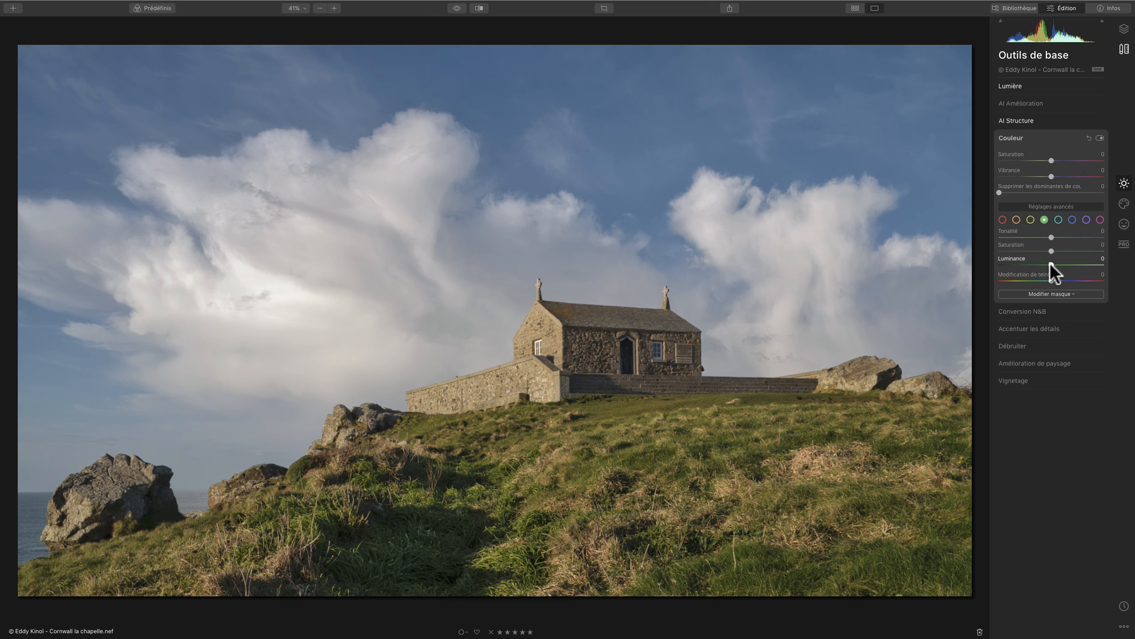
pyautogui.moveTo(1051, 263)
pyautogui.mouseDown()
pyautogui.moveTo(1039, 264)
pyautogui.moveTo(1039, 236)
pyautogui.moveTo(1041, 252)
pyautogui.mouseUp()
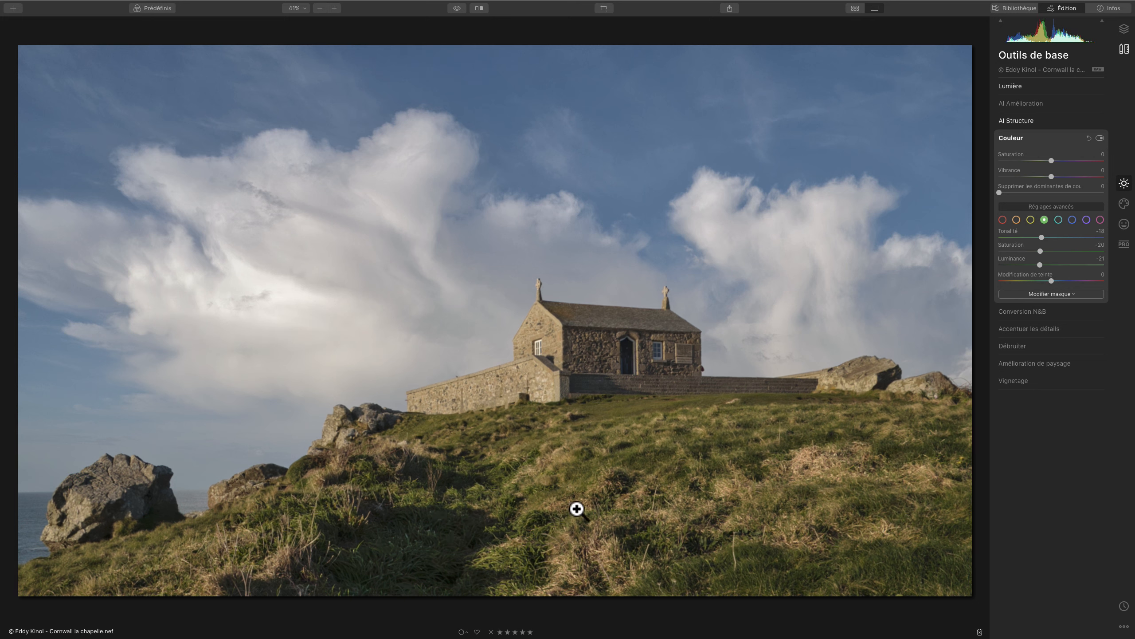
pyautogui.click(1100, 138)
pyautogui.click(1100, 139)
pyautogui.click(1100, 139)
pyautogui.click(1100, 139)
# Darken and mute the blues in the sky with Luminance -37 and Saturation -22.
pyautogui.click(1073, 219)
pyautogui.moveTo(1051, 265)
pyautogui.mouseDown()
pyautogui.moveTo(1025, 265)
pyautogui.moveTo(1046, 253)
pyautogui.moveTo(1036, 252)
pyautogui.mouseUp()
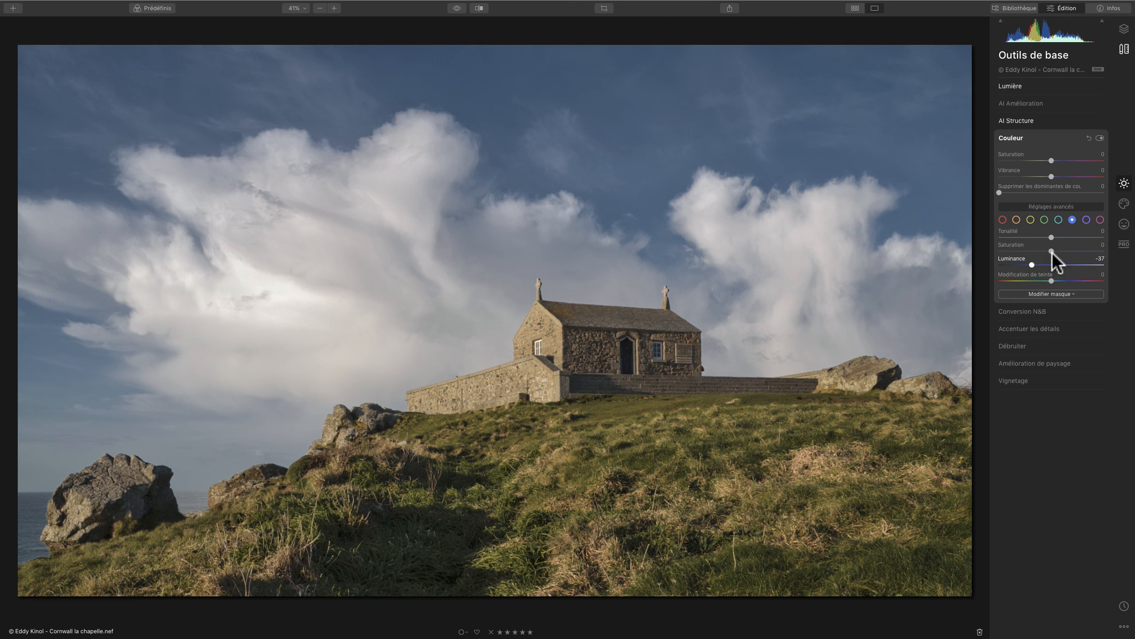
pyautogui.moveTo(1052, 253); pyautogui.dragTo(1068, 254)
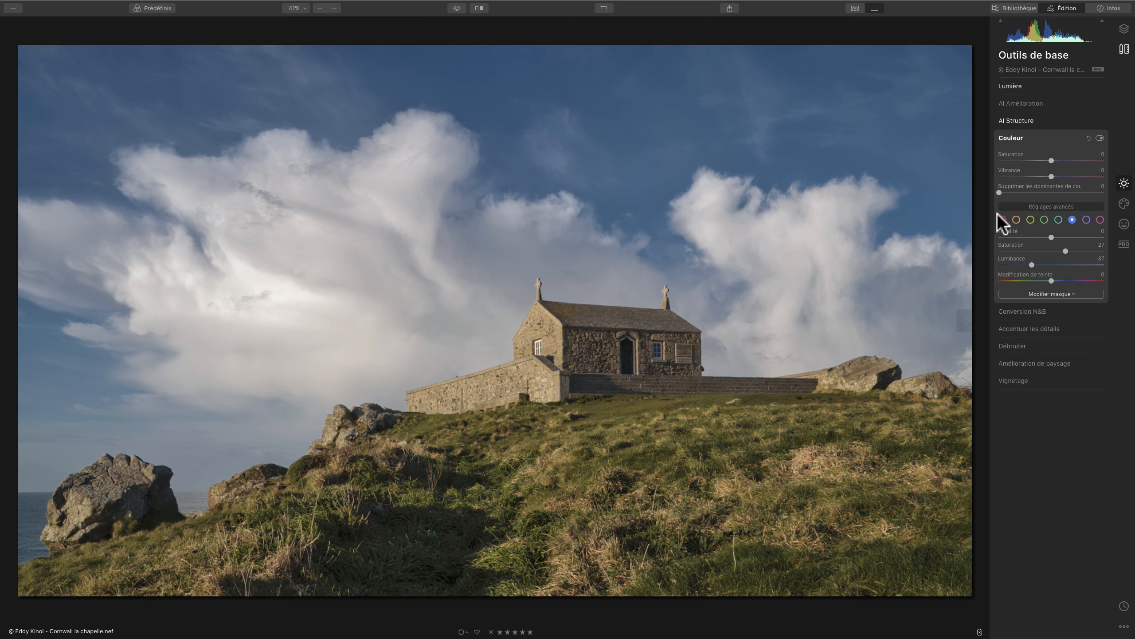
pyautogui.moveTo(1067, 251); pyautogui.dragTo(1037, 252)
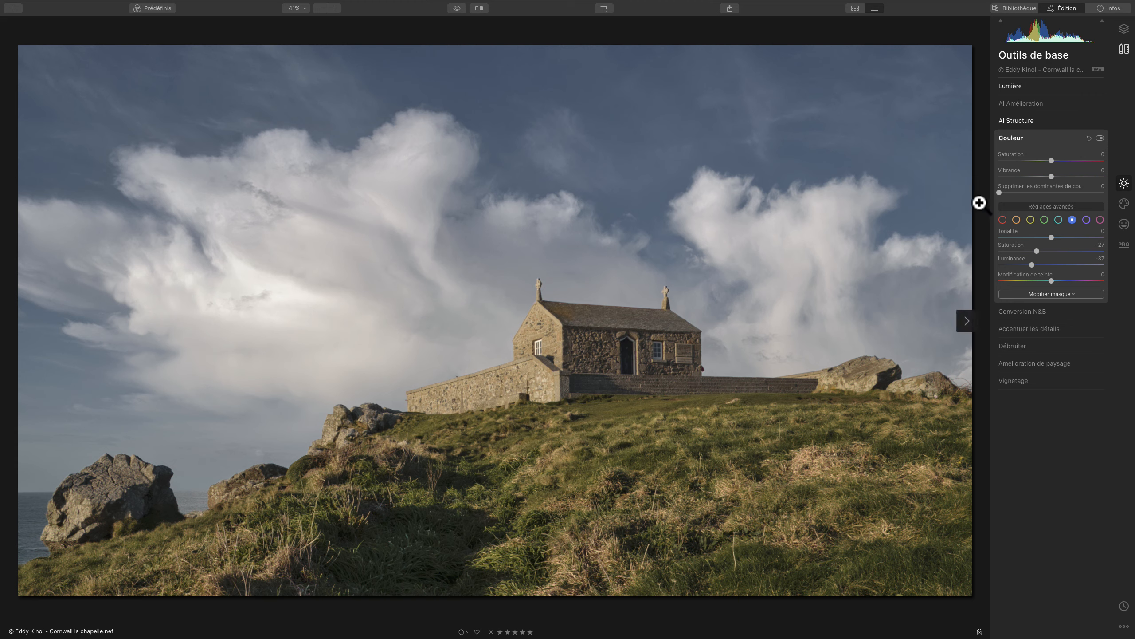
pyautogui.moveTo(1037, 252)
pyautogui.mouseDown()
pyautogui.moveTo(1070, 251)
pyautogui.moveTo(1016, 250)
pyautogui.moveTo(1032, 251)
pyautogui.mouseUp()
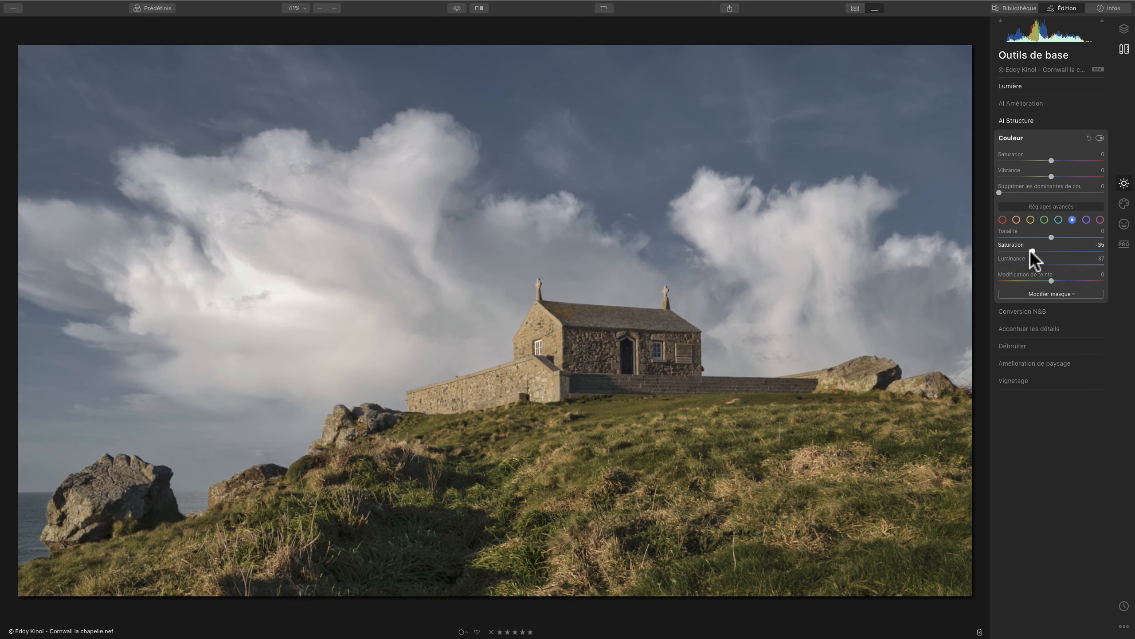
pyautogui.moveTo(1032, 252); pyautogui.dragTo(1040, 251)
# Compare the photo with and without the Couleur adjustments repeatedly, leaving them enabled.
pyautogui.click(1100, 138)
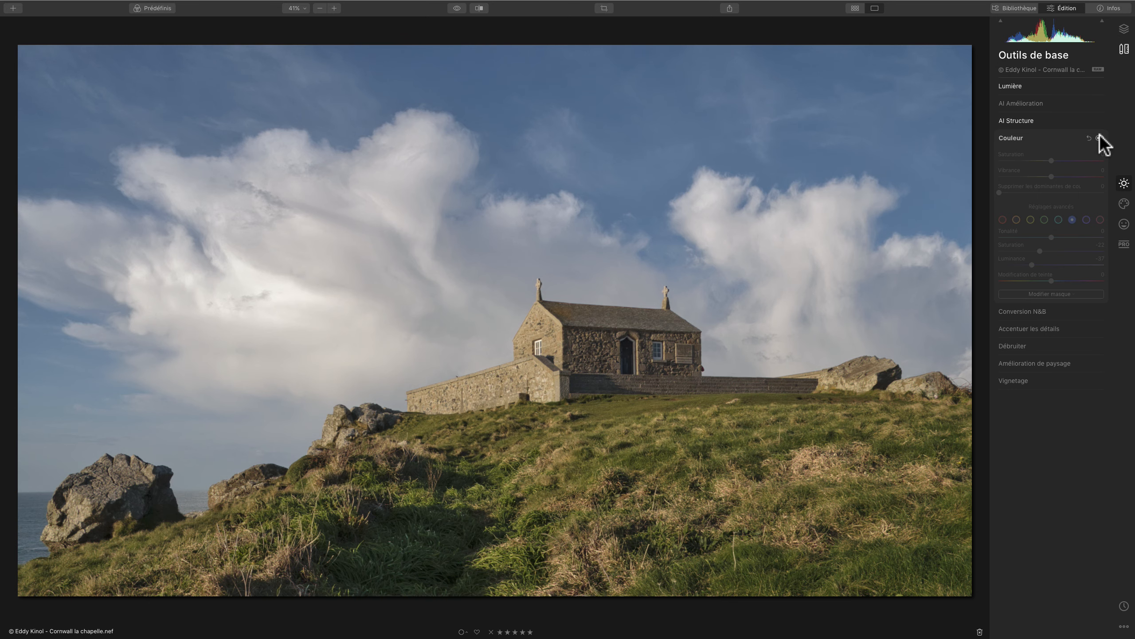
pyautogui.click(1100, 138)
pyautogui.click(1100, 137)
pyautogui.click(1100, 138)
pyautogui.click(1100, 138)
pyautogui.click(1100, 138)
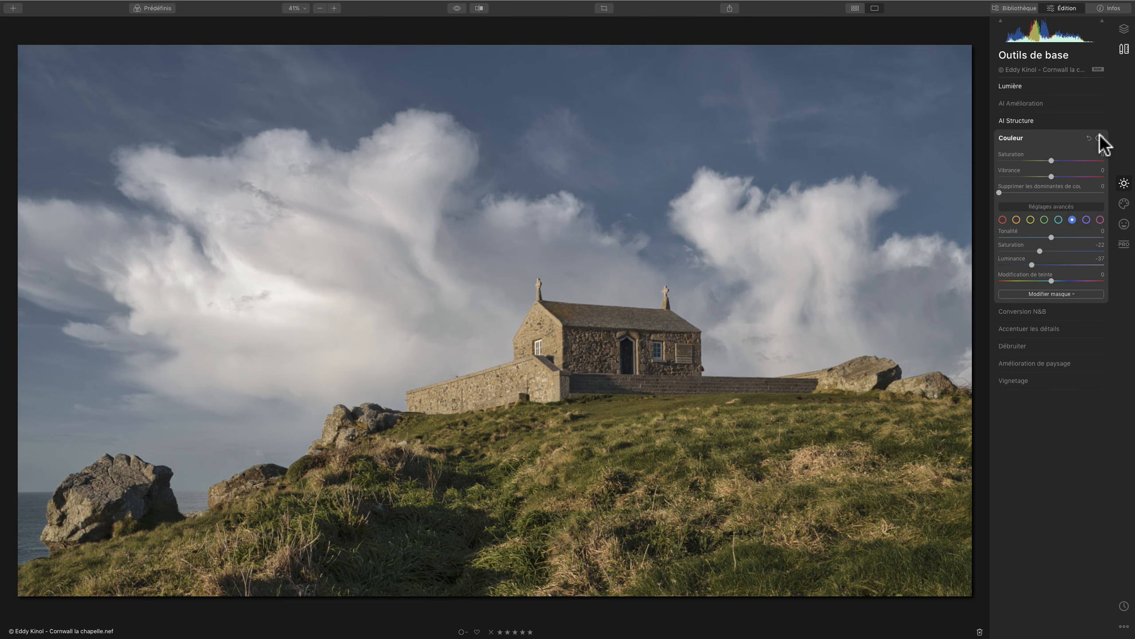
pyautogui.click(1100, 138)
pyautogui.click(1100, 138)
pyautogui.click(1100, 137)
pyautogui.click(1100, 138)
pyautogui.click(1100, 138)
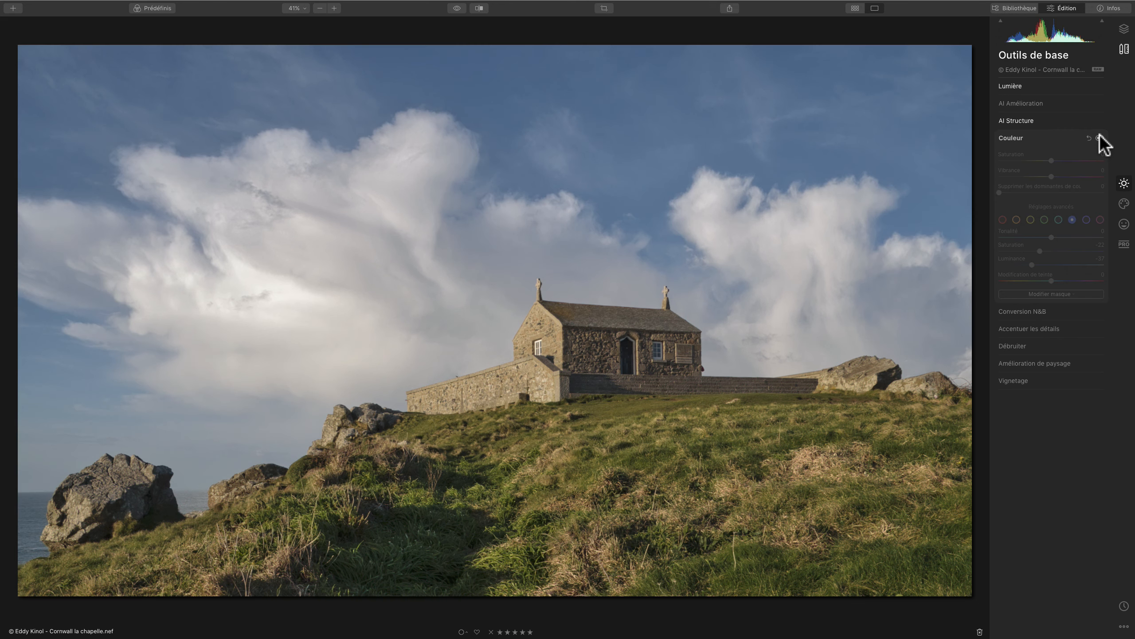
pyautogui.click(1100, 137)
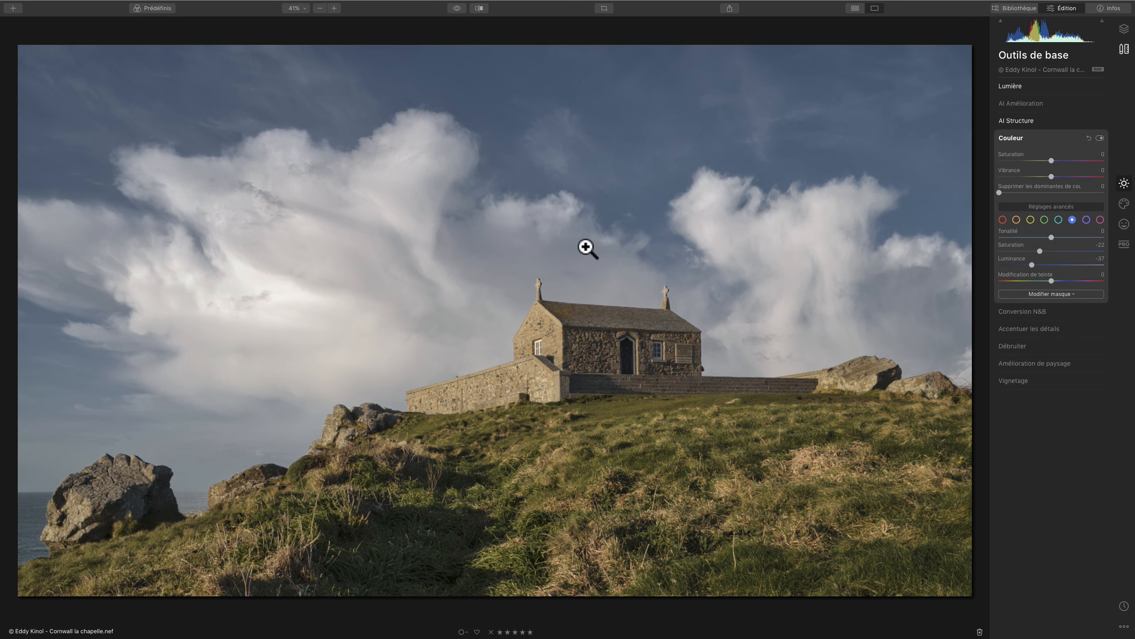
pyautogui.click(1100, 138)
pyautogui.click(1100, 138)
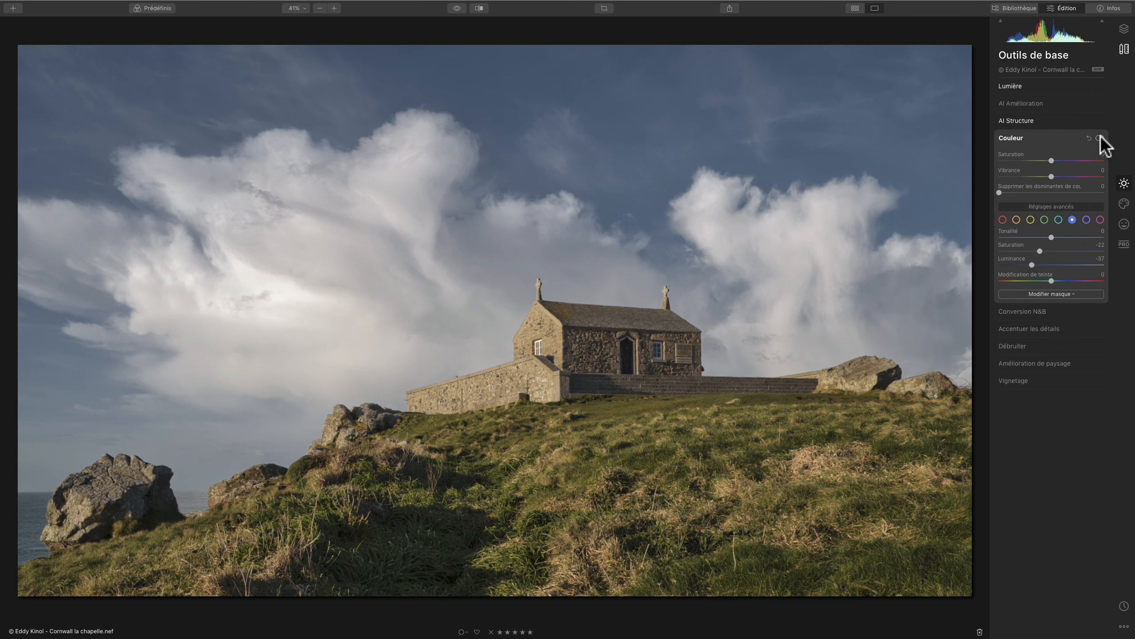
pyautogui.click(1100, 138)
pyautogui.click(1100, 137)
pyautogui.click(1100, 138)
pyautogui.click(1100, 137)
pyautogui.click(1100, 138)
pyautogui.click(1100, 137)
pyautogui.click(1100, 137)
pyautogui.click(1100, 137)
# Open the Vignetage settings and place the vignette's subject centre on the chapel's gable end.
pyautogui.click(1027, 380)
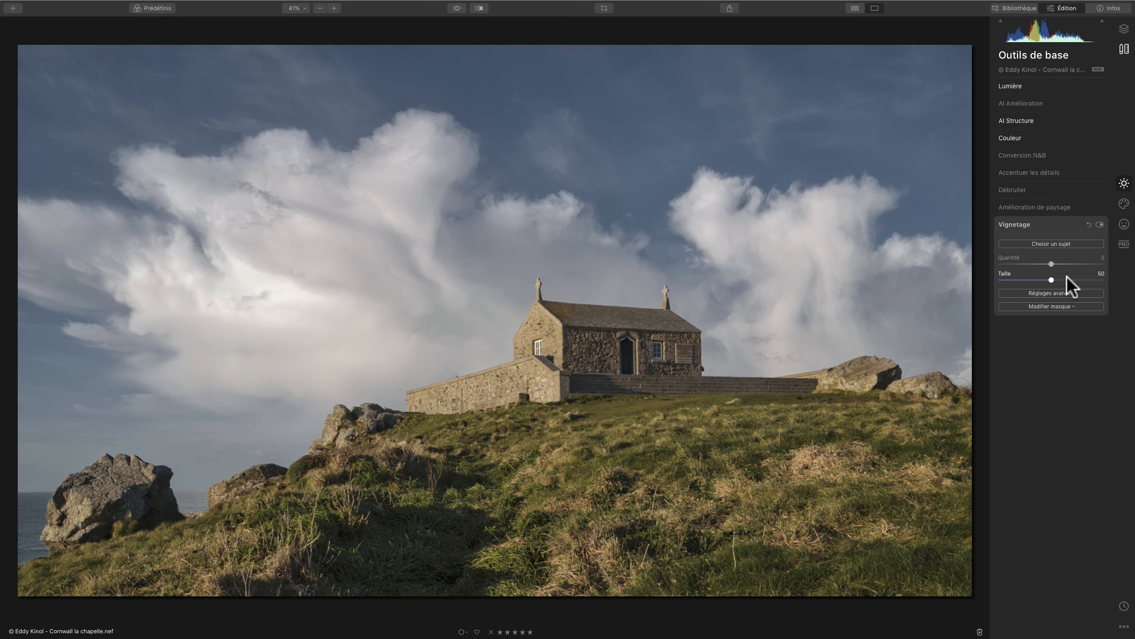
pyautogui.click(1060, 244)
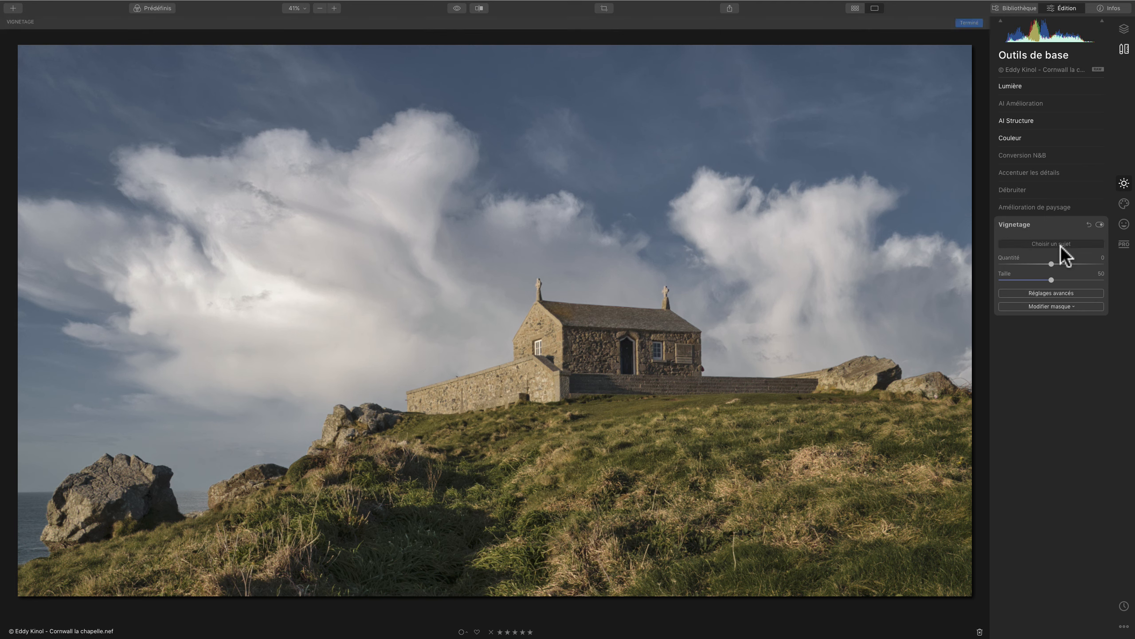
pyautogui.click(530, 353)
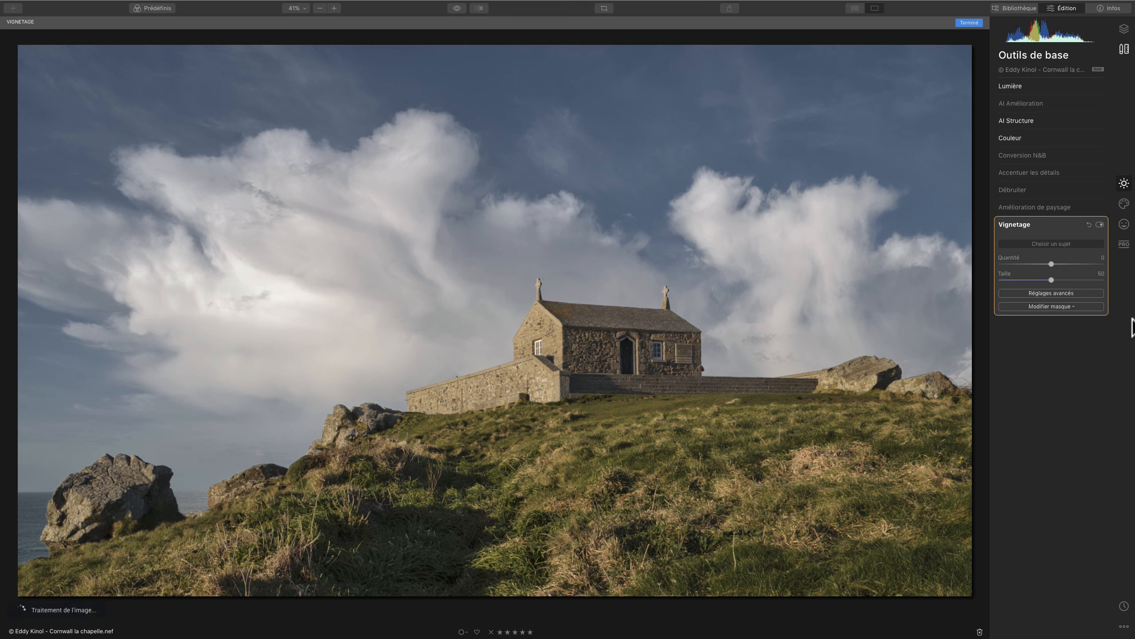
# Exaggerate the vignette with Quantité -100 and Taille 0, and set its advanced Progressivité to 100 and Arrondi to 12.
pyautogui.click(1060, 294)
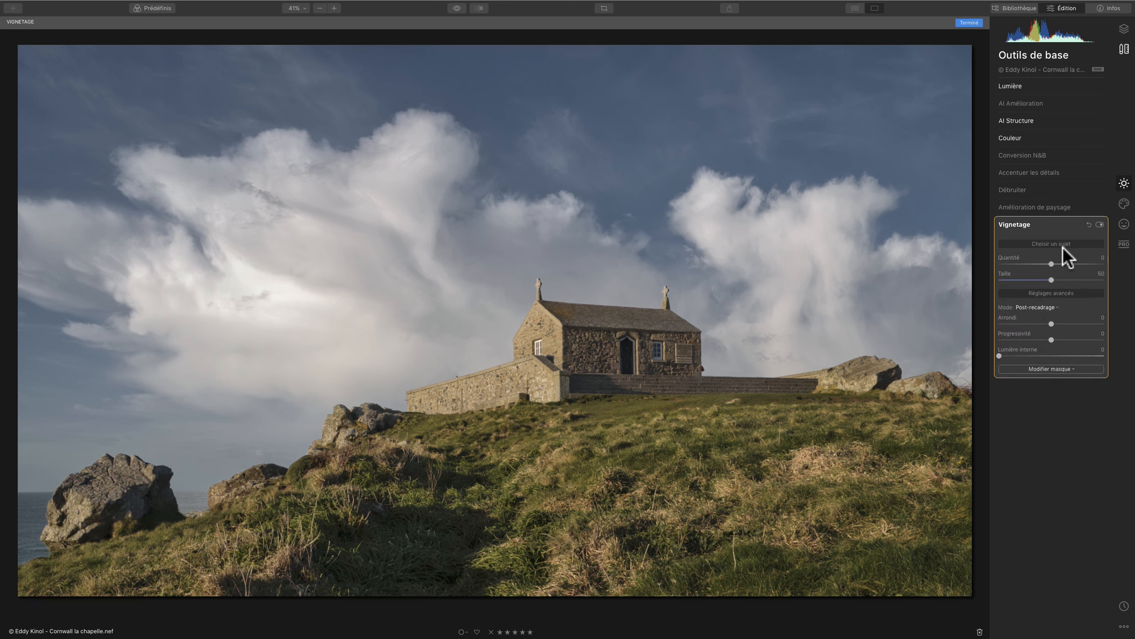
pyautogui.moveTo(1051, 264); pyautogui.dragTo(930, 266)
pyautogui.moveTo(1052, 280); pyautogui.dragTo(999, 282)
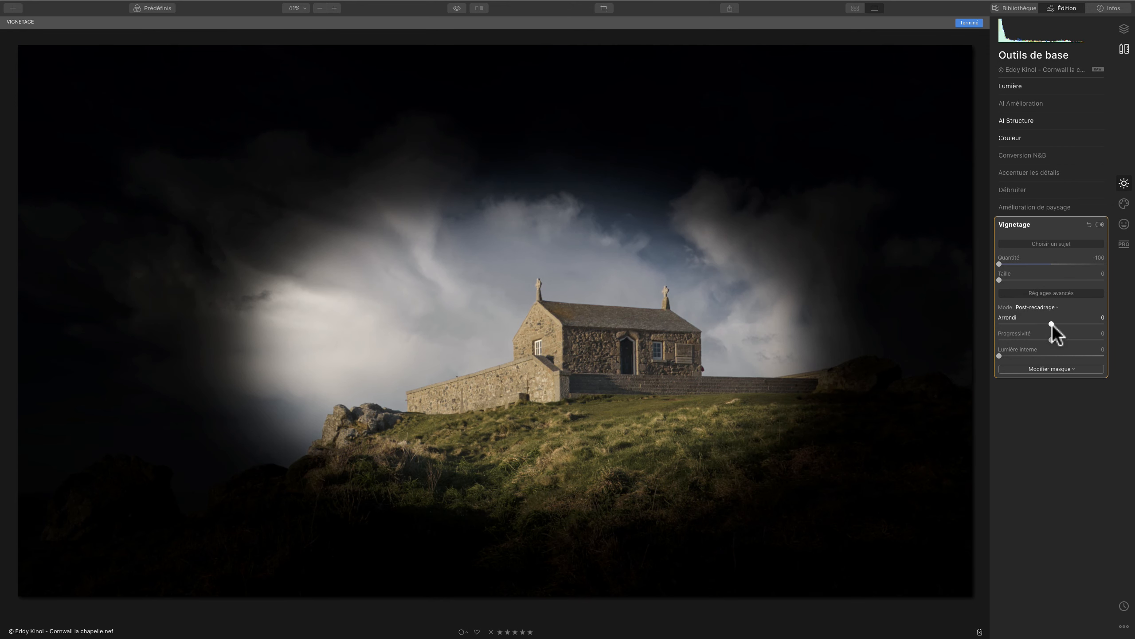
pyautogui.moveTo(1048, 340); pyautogui.dragTo(1133, 347)
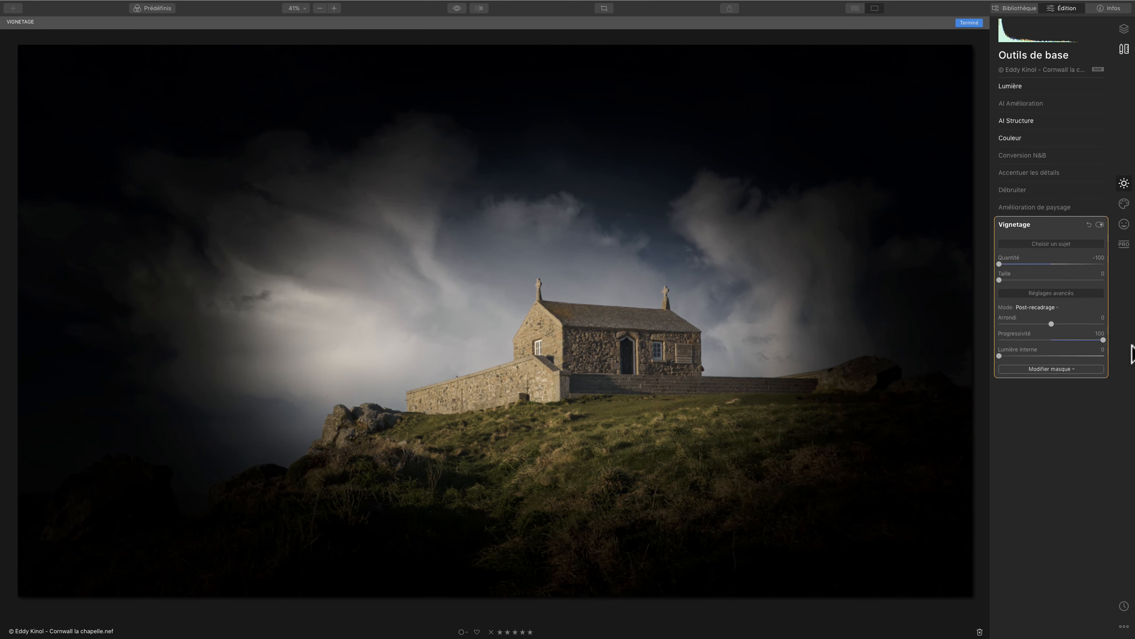
pyautogui.moveTo(1050, 324)
pyautogui.mouseDown()
pyautogui.moveTo(1026, 323)
pyautogui.moveTo(1059, 323)
pyautogui.mouseUp()
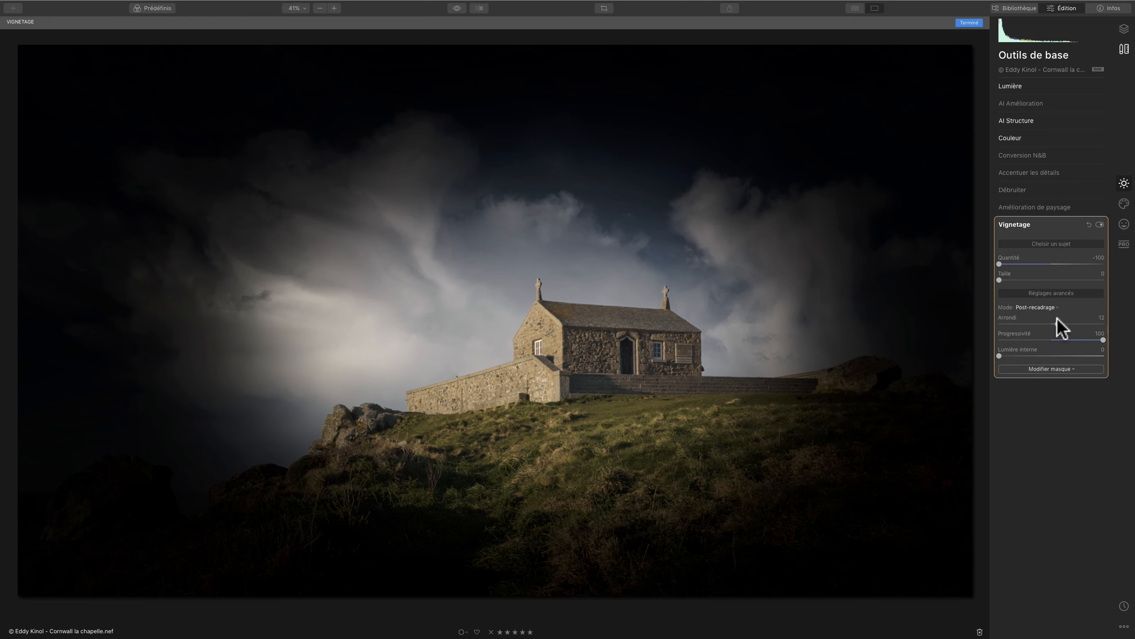
# Try several vignette centres on the chapel and set the final one on the grass just below its wall.
pyautogui.click(635, 353)
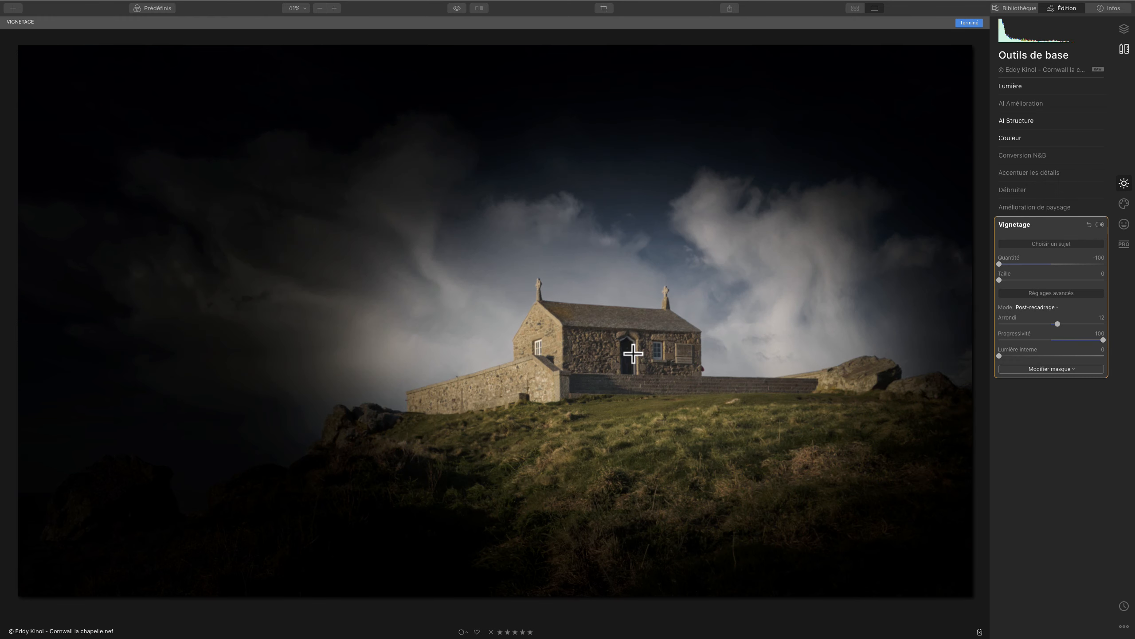
pyautogui.click(604, 355)
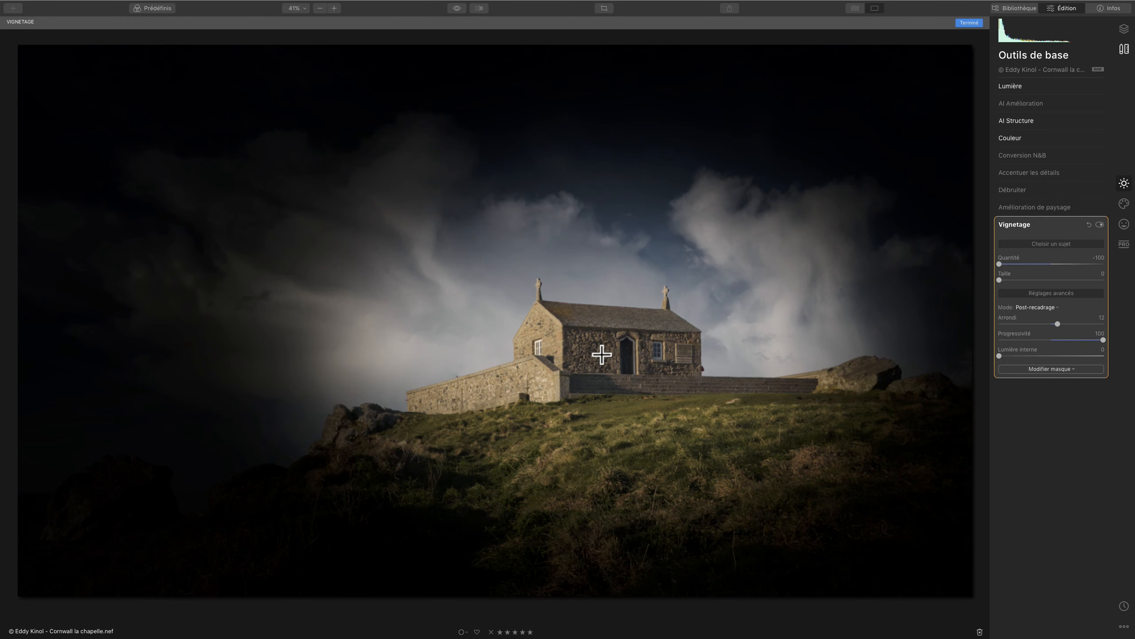
pyautogui.click(587, 385)
pyautogui.click(586, 398)
pyautogui.click(586, 414)
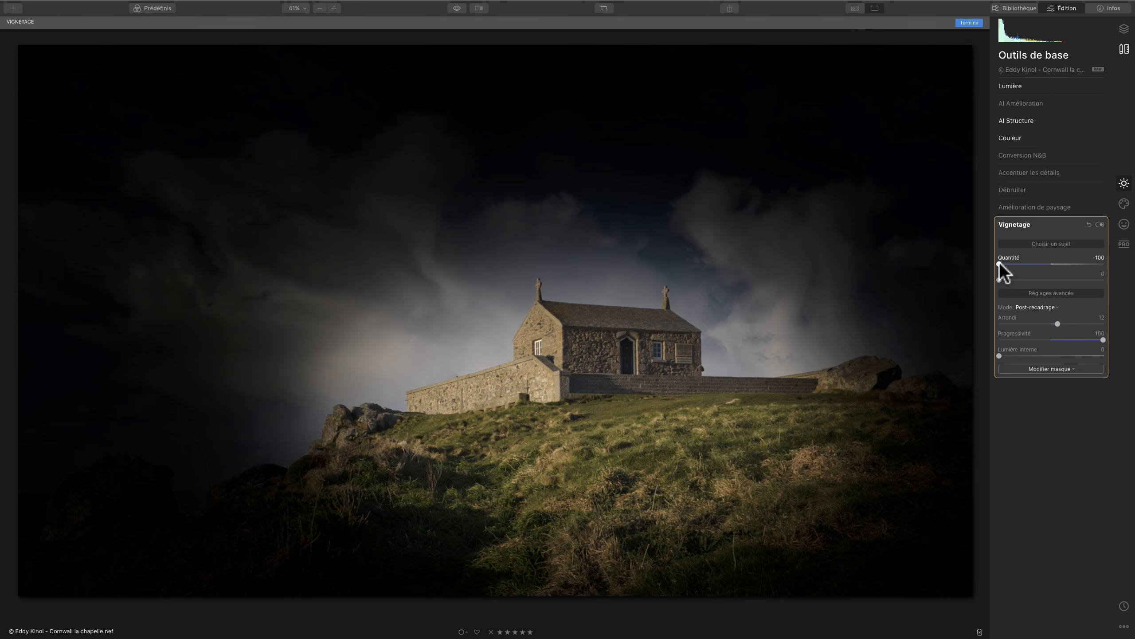
# Soften the vignette to Quantité -46, checking the photo with and without the effect along the way.
pyautogui.moveTo(1001, 264); pyautogui.dragTo(1022, 262)
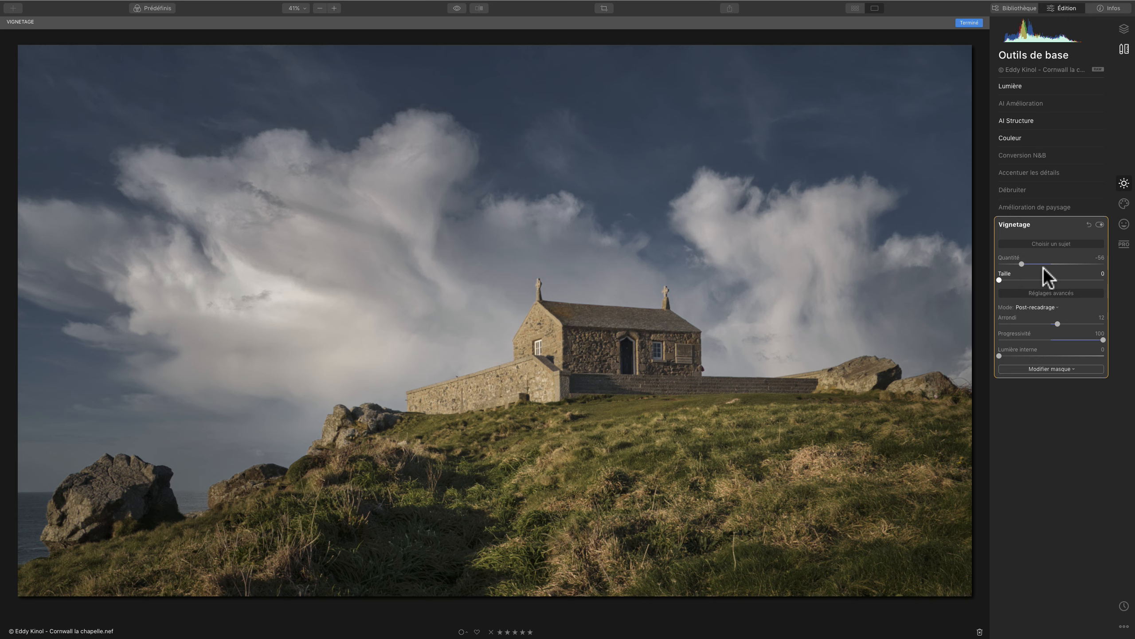
pyautogui.click(1099, 223)
pyautogui.click(1099, 223)
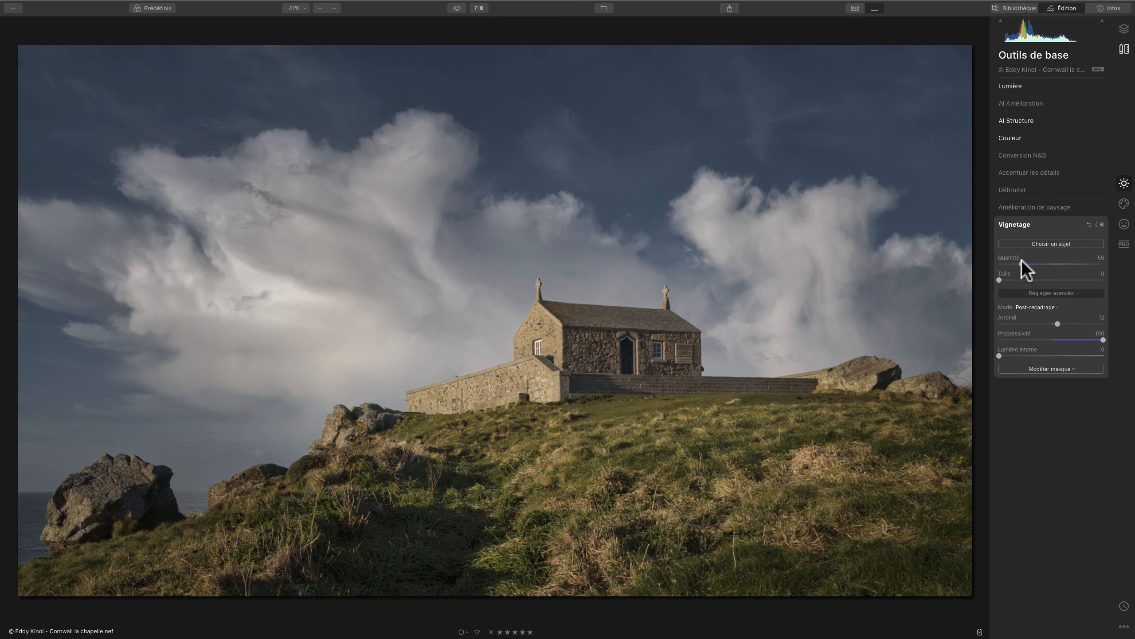
pyautogui.moveTo(1025, 258); pyautogui.dragTo(1026, 264)
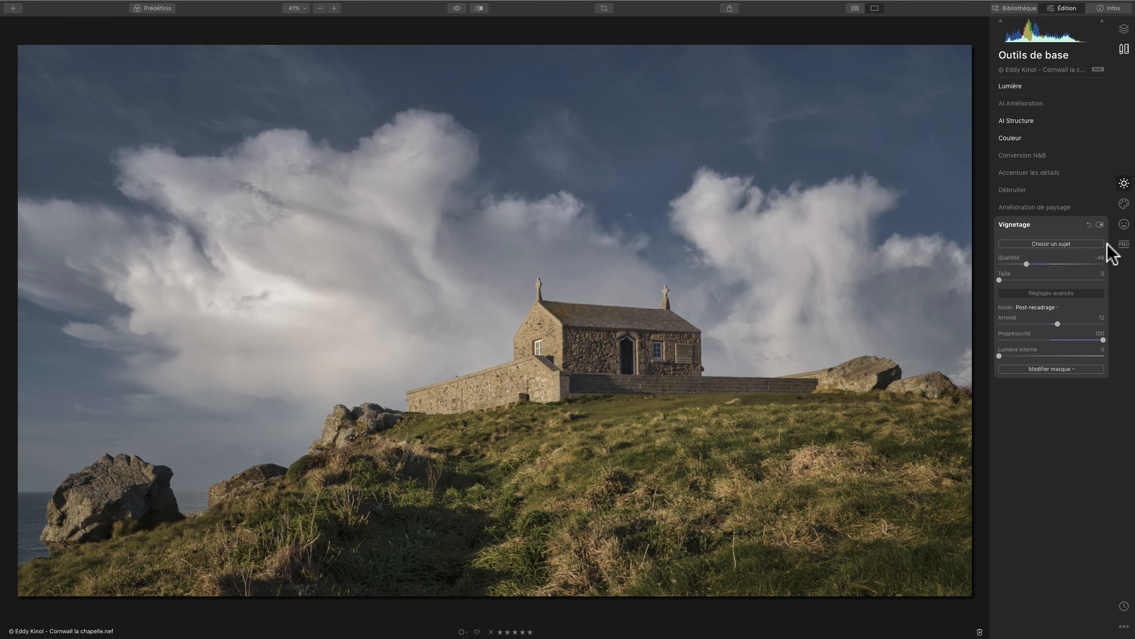
# Compare the photo with and without the vignette several times, leaving the effect disabled.
pyautogui.click(1099, 223)
pyautogui.click(1100, 222)
pyautogui.click(1099, 224)
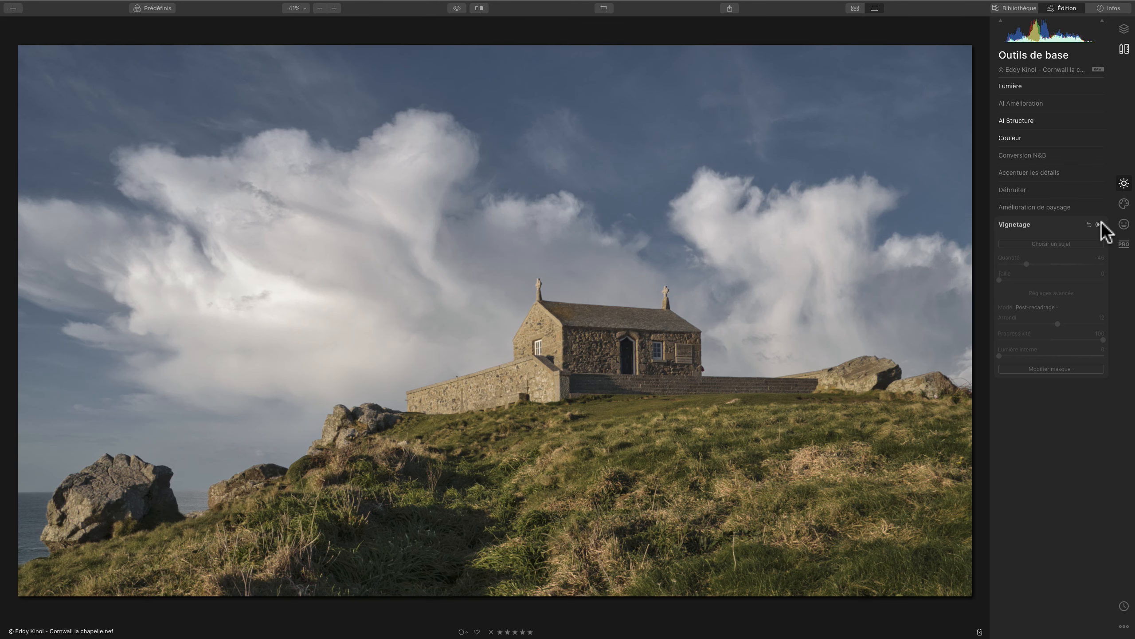
pyautogui.click(1100, 224)
pyautogui.click(1100, 223)
# In Contraste avancé, set Points forts Contraste 29, Faits saillants Balance 41, Contraste de tons moyens 24, Balance des tons moyens 10 and Contraste d'ombres 20.
pyautogui.click(1124, 244)
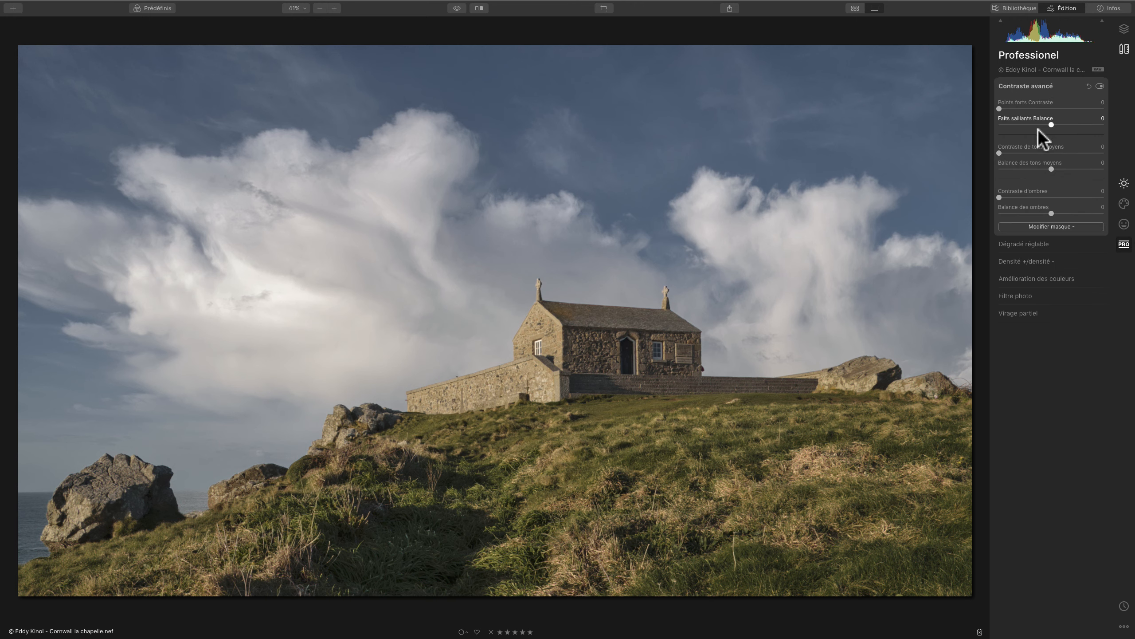
pyautogui.moveTo(998, 107); pyautogui.dragTo(1073, 126)
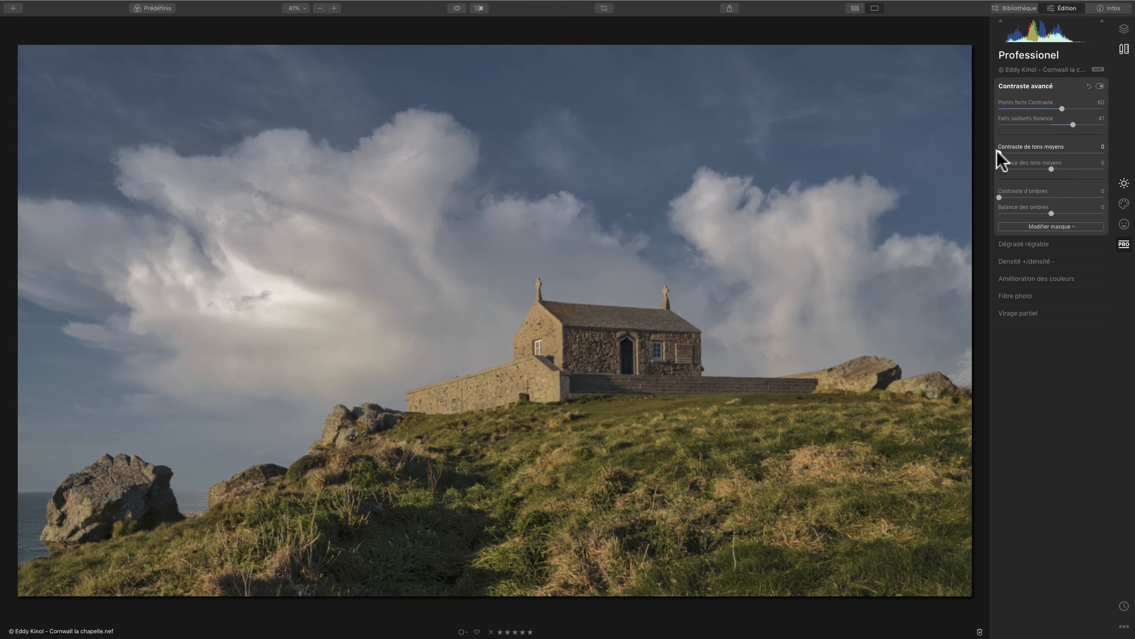
pyautogui.moveTo(998, 151); pyautogui.dragTo(1022, 150)
pyautogui.moveTo(1060, 107); pyautogui.dragTo(1029, 106)
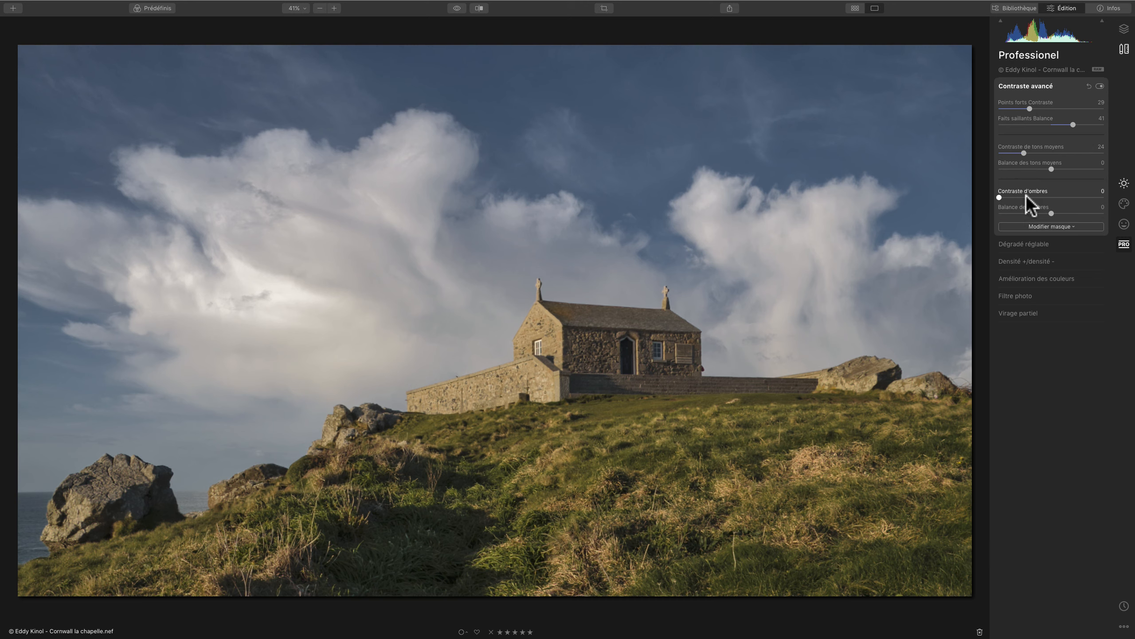
pyautogui.moveTo(1051, 165); pyautogui.dragTo(1055, 165)
pyautogui.moveTo(1001, 197); pyautogui.dragTo(1051, 213)
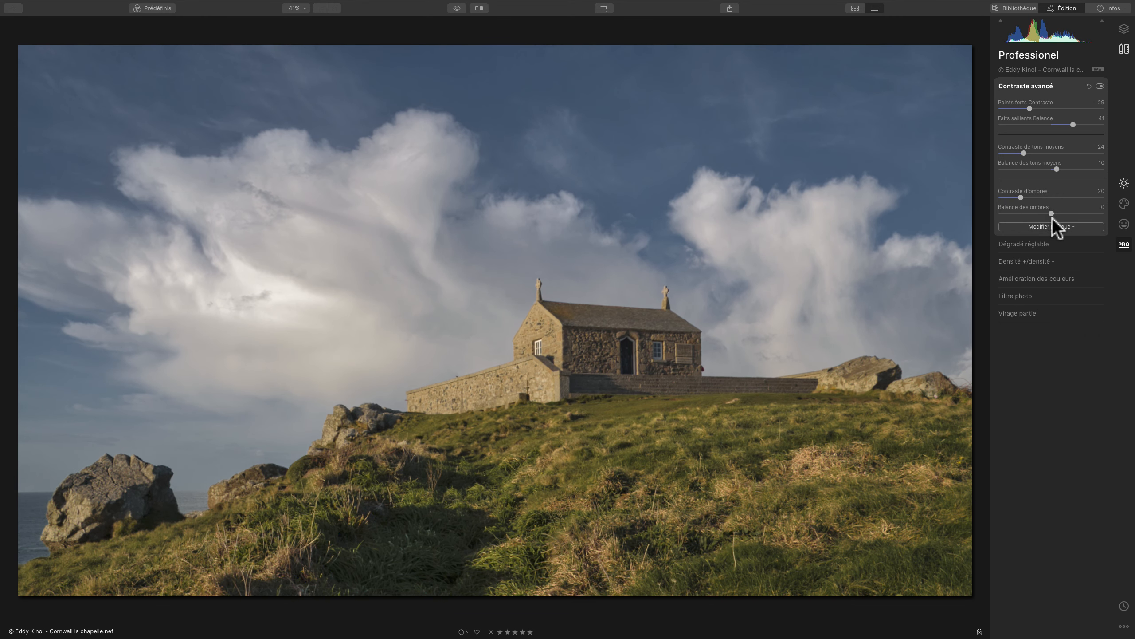
# Compare the photo with and without the Contraste avancé adjustments, leaving them enabled.
pyautogui.click(1101, 86)
pyautogui.click(1100, 87)
pyautogui.click(1101, 86)
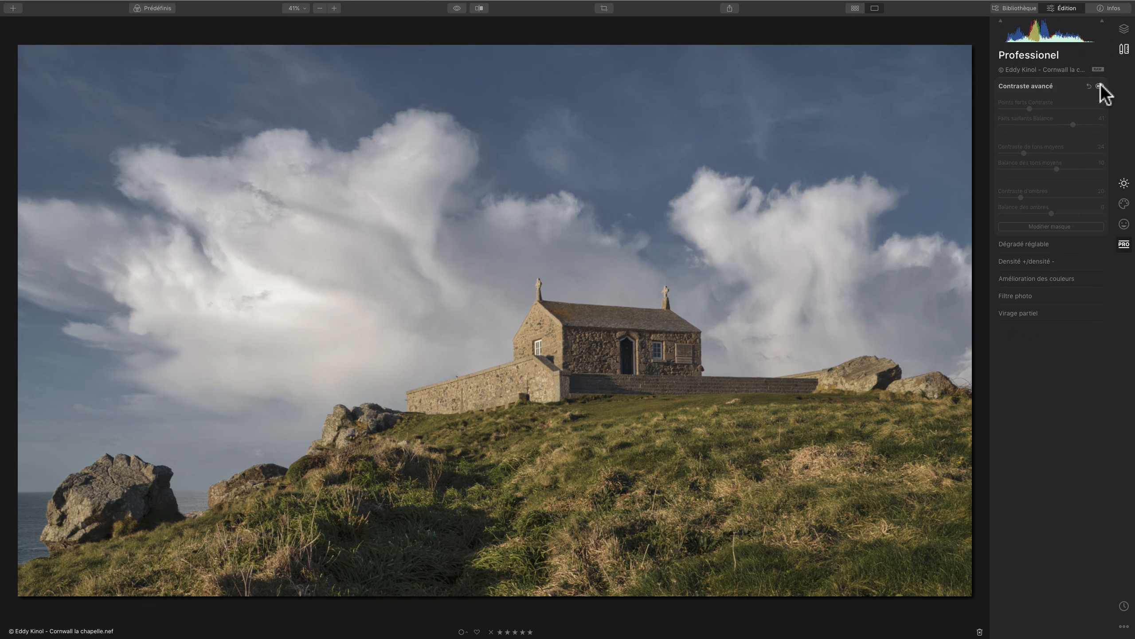
pyautogui.click(1101, 86)
pyautogui.click(1101, 86)
pyautogui.click(1100, 87)
pyautogui.click(1101, 86)
pyautogui.click(1101, 86)
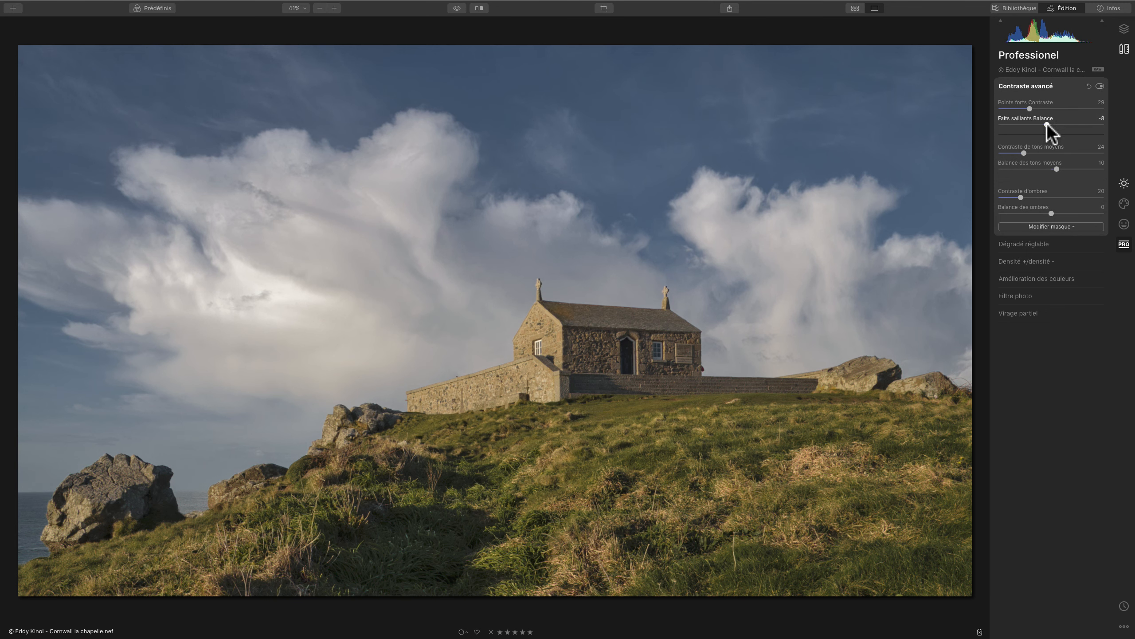
# Set Faits saillants Balance to -10 and check the photo before and after Contraste avancé.
pyautogui.moveTo(1036, 125)
pyautogui.mouseDown()
pyautogui.moveTo(1025, 125)
pyautogui.moveTo(1065, 123)
pyautogui.moveTo(1047, 125)
pyautogui.mouseUp()
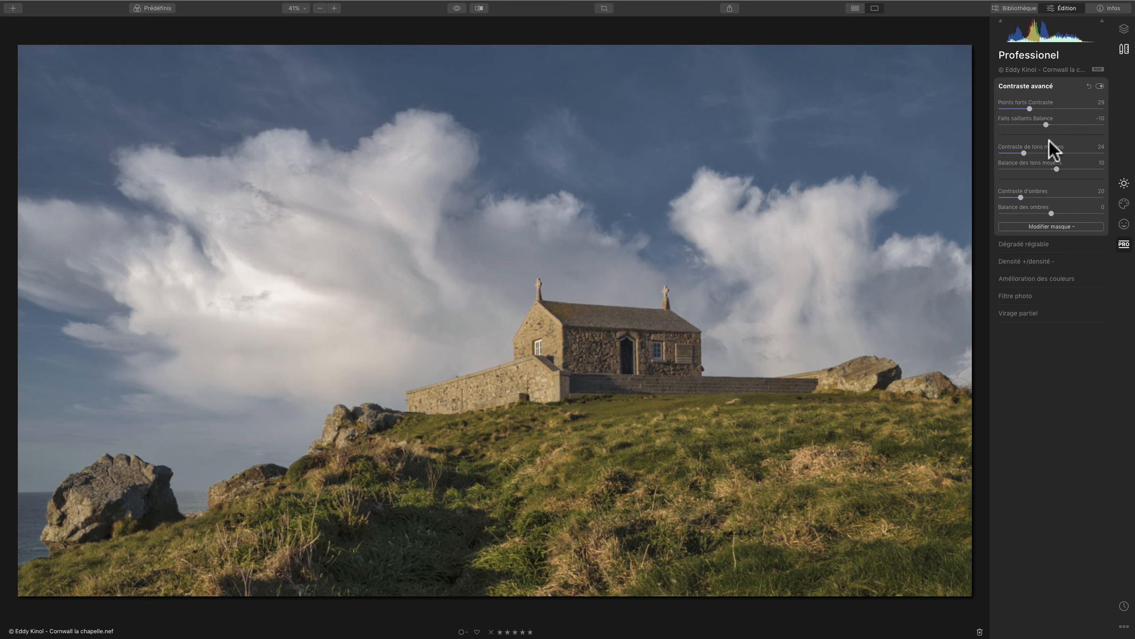
pyautogui.click(1100, 86)
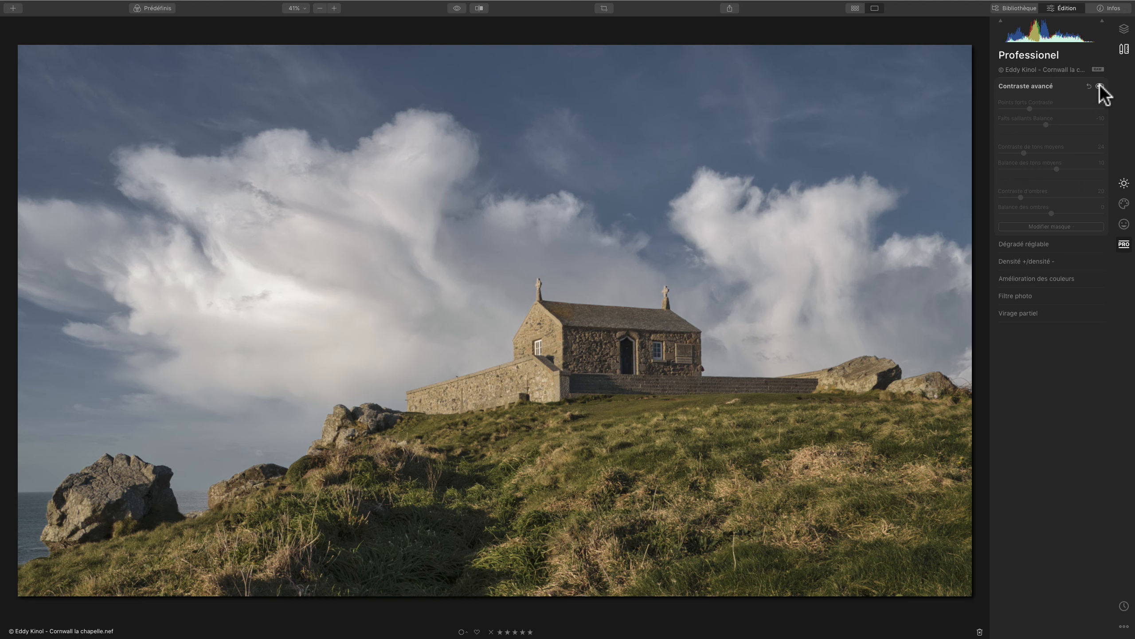
pyautogui.click(1100, 86)
pyautogui.click(1100, 86)
pyautogui.click(1100, 86)
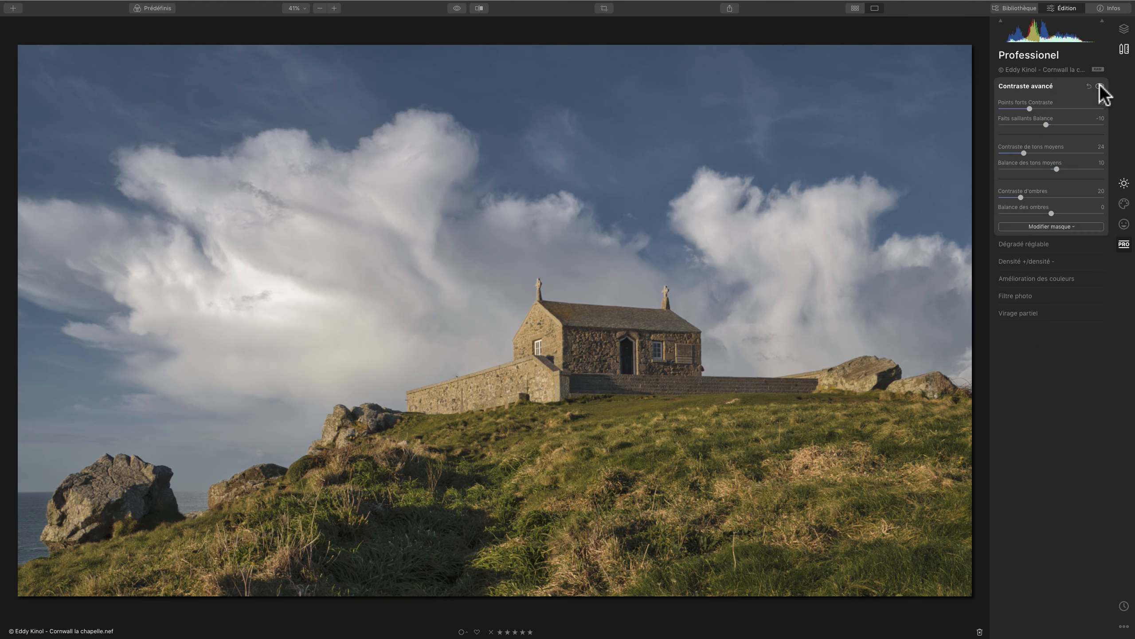
# Examine the effect of Contraste avancé on the clouds, chapel and grass by repeatedly comparing before and after, leaving it enabled.
pyautogui.click(1100, 86)
pyautogui.click(1100, 86)
pyautogui.click(1100, 86)
pyautogui.click(1100, 86)
pyautogui.click(1100, 86)
pyautogui.click(1100, 86)
pyautogui.click(1100, 86)
pyautogui.click(1100, 86)
pyautogui.click(1100, 86)
pyautogui.click(1100, 86)
pyautogui.click(1100, 86)
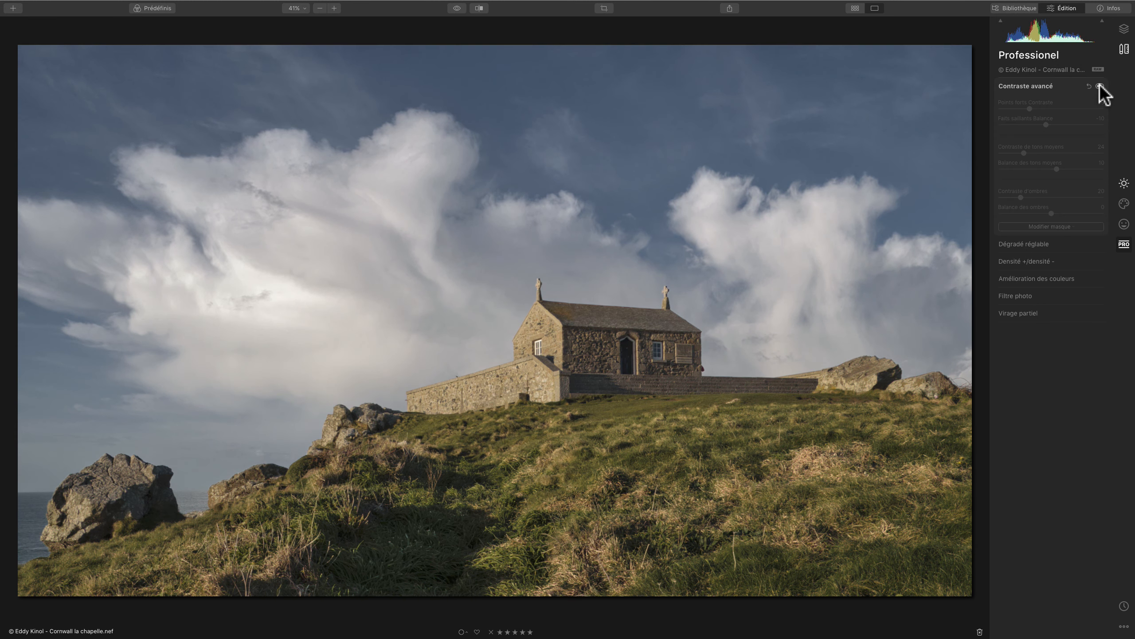
pyautogui.click(1100, 86)
pyautogui.click(1100, 86)
pyautogui.click(1100, 86)
pyautogui.click(1100, 86)
pyautogui.click(1101, 86)
pyautogui.click(1100, 86)
pyautogui.click(1100, 86)
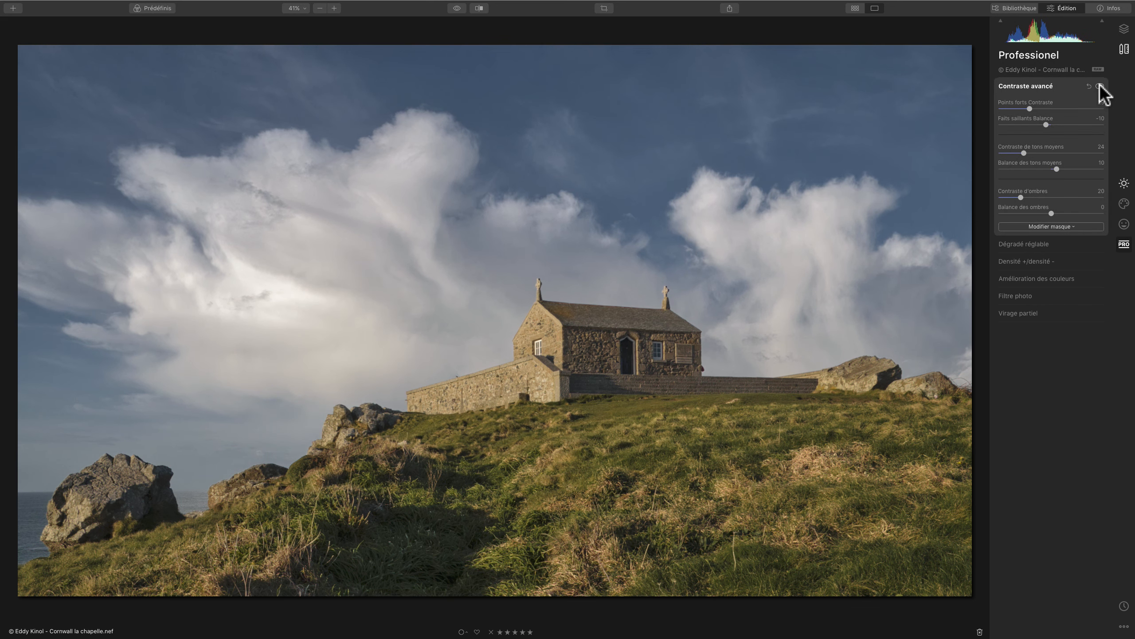
pyautogui.click(1100, 86)
pyautogui.click(1100, 86)
pyautogui.click(1100, 86)
pyautogui.click(1100, 86)
pyautogui.click(1100, 86)
pyautogui.click(1100, 87)
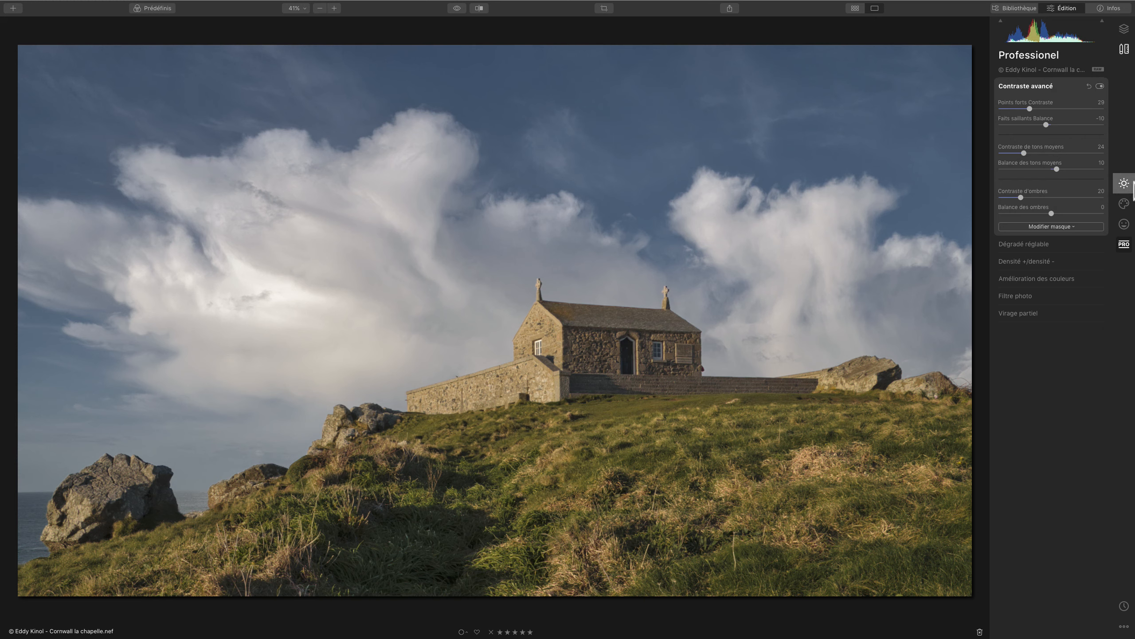
# Re-enable the Vignetage effect and compare the developed photo with the original raw image.
pyautogui.click(1132, 184)
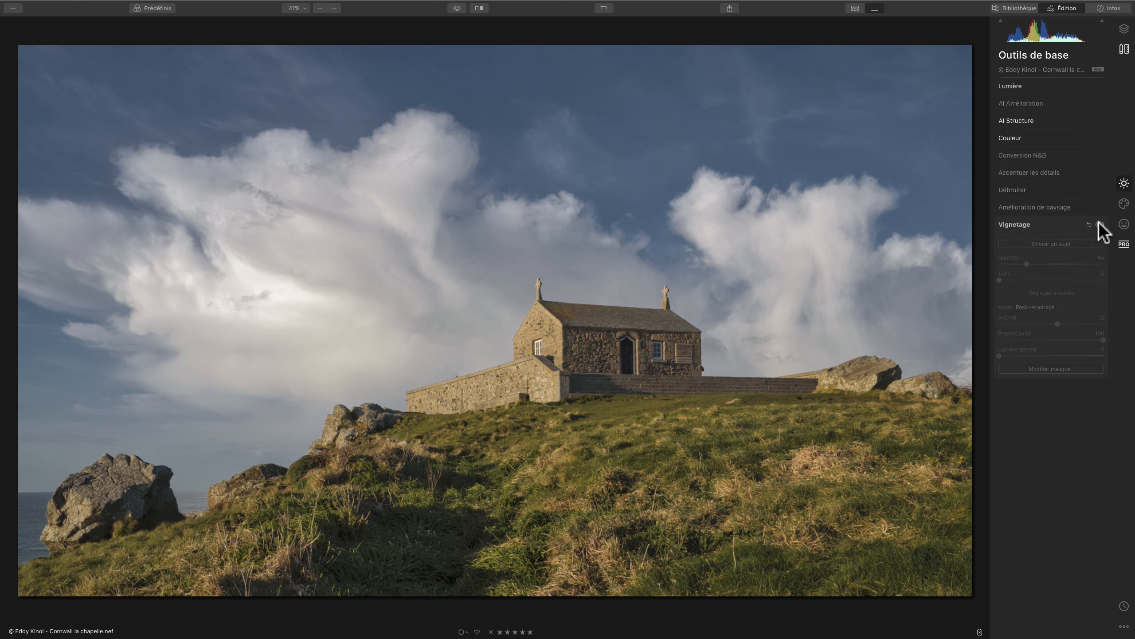
pyautogui.click(1099, 223)
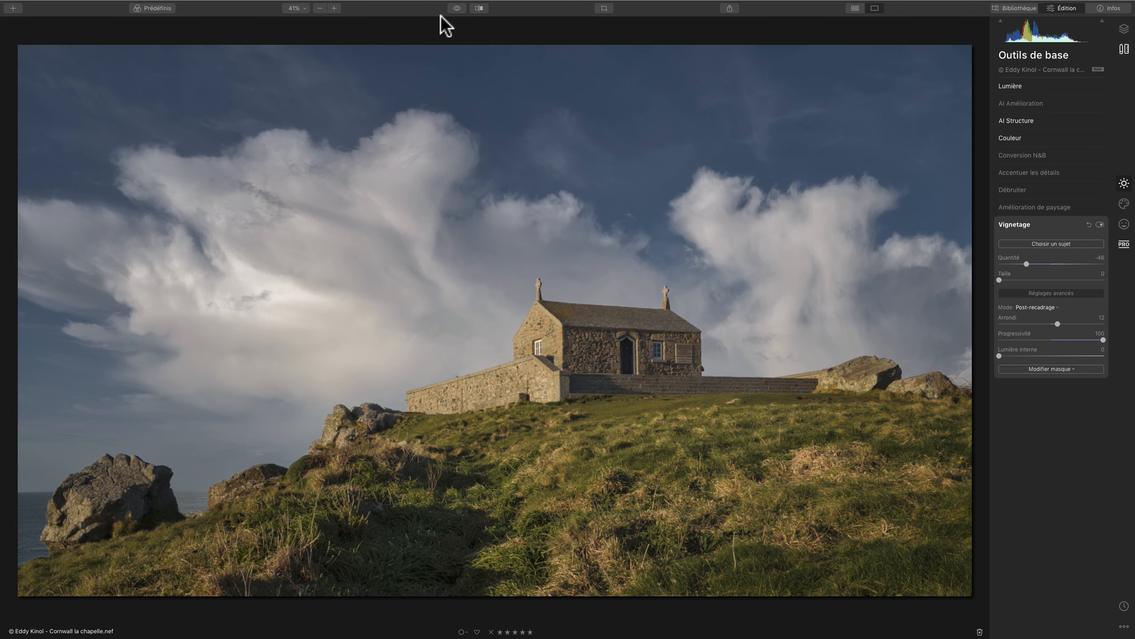
pyautogui.click(457, 8)
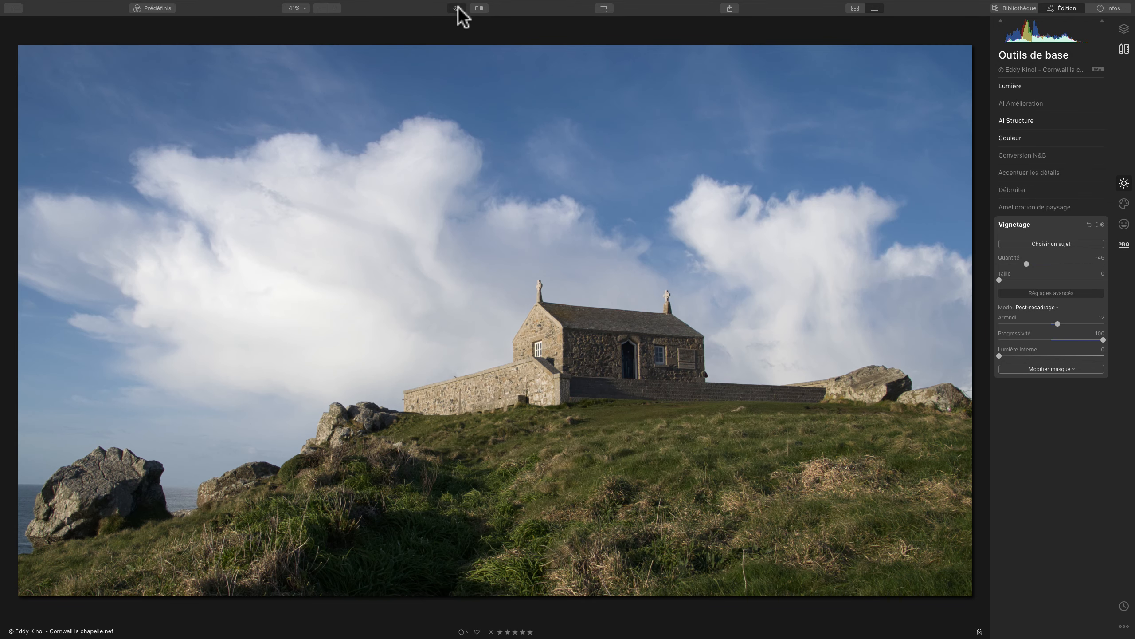
pyautogui.click(457, 8)
pyautogui.click(457, 8)
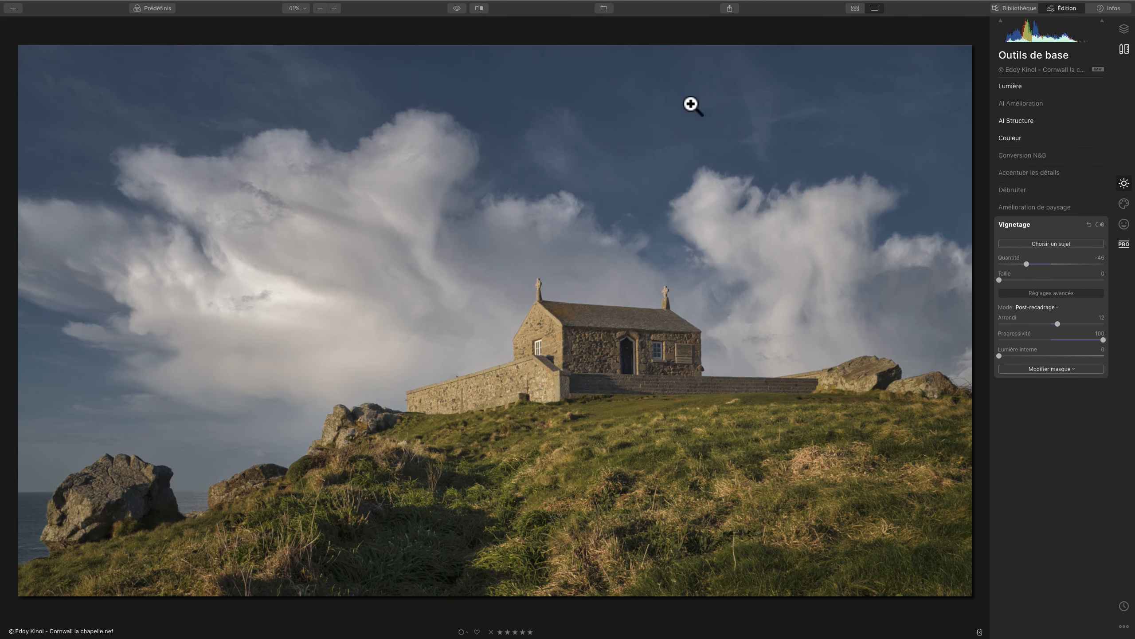
# Reopen the AI Structure settings among the basic tools.
pyautogui.click(1016, 120)
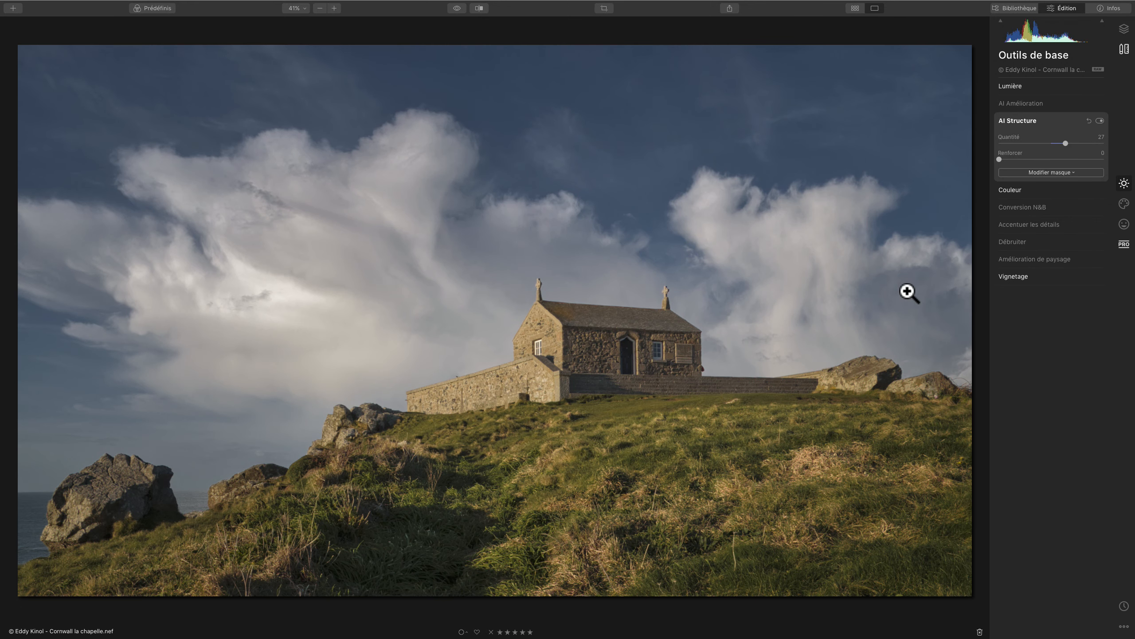